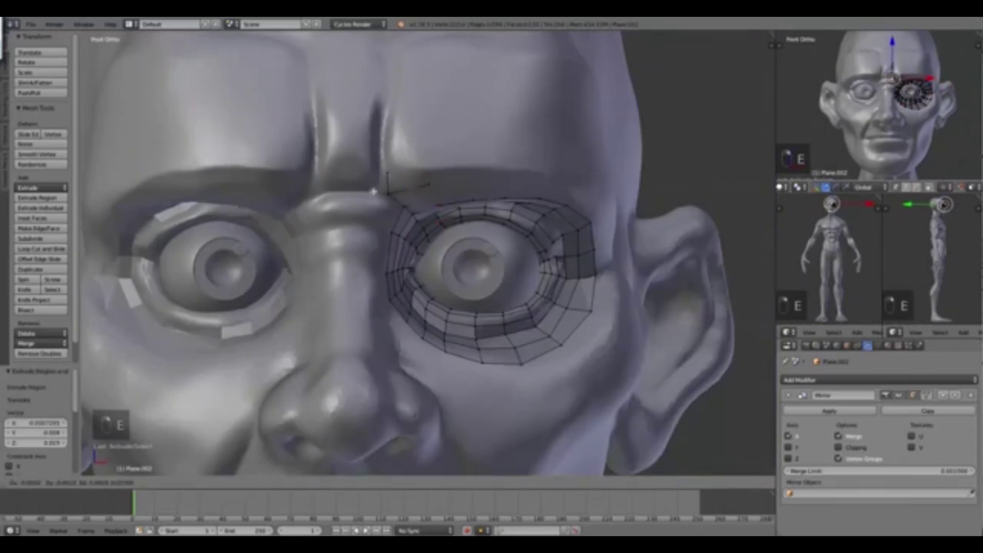
Step: Extrude a chain of edges from the inner eye corner along the brow ridge above the eye
{"action": "middle_click_drag", "start_coordinate": [638, 345], "coordinate": [538, 377]}
{"action": "key", "text": "e"}
{"action": "key", "text": "e"}
{"action": "key", "text": "e"}
{"action": "key", "text": "e"}
{"action": "key", "text": "e"}
{"action": "key", "text": "e"}
{"action": "key", "text": "e"}
{"action": "key", "text": "e"}
Step: Adjust vertices on the face mesh and extrude a strip of edges around the nostril
{"action": "right_click_drag", "start_coordinate": [538, 377], "coordinate": [527, 342]}
{"action": "key", "text": "g"}
{"action": "middle_click_drag", "start_coordinate": [527, 341], "coordinate": [460, 353]}
{"action": "key", "text": "e"}
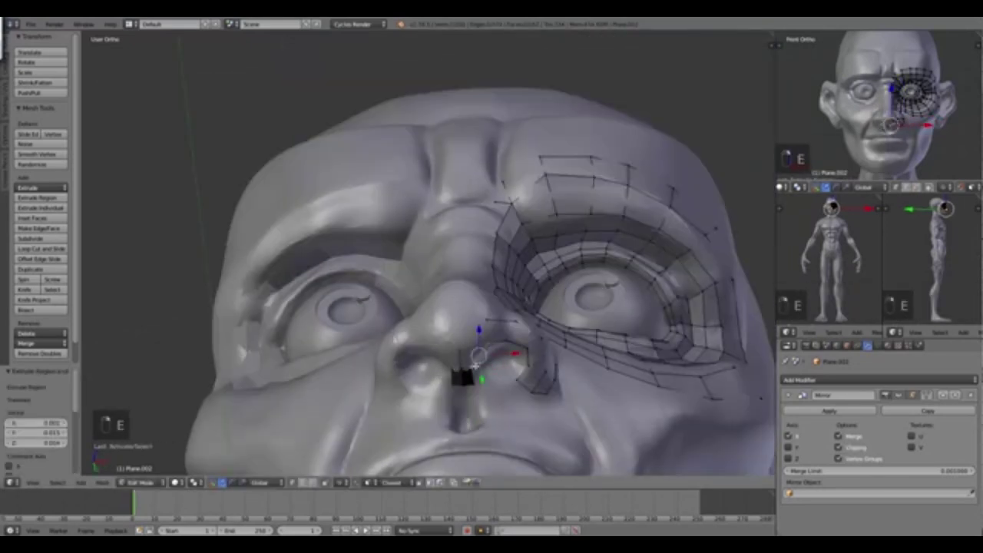
Step: Recalculate the normals of the nostril faces and position the vertices around the nostril rim
{"action": "key", "text": "ctrl+n"}
{"action": "right_click_drag", "start_coordinate": [475, 364], "coordinate": [484, 361]}
{"action": "key", "text": "ctrl+n"}
{"action": "middle_click_drag", "start_coordinate": [484, 361], "coordinate": [516, 325]}
{"action": "right_click_drag", "start_coordinate": [515, 325], "coordinate": [549, 395]}
{"action": "middle_click_drag", "start_coordinate": [548, 395], "coordinate": [542, 361]}
{"action": "mouse_move", "coordinate": [542, 361]}
{"action": "right_mouse_down"}
{"action": "mouse_move", "coordinate": [548, 351]}
{"action": "mouse_move", "coordinate": [523, 342]}
{"action": "mouse_move", "coordinate": [540, 371]}
{"action": "right_mouse_up"}
{"action": "middle_click_drag", "start_coordinate": [561, 365], "coordinate": [577, 361]}
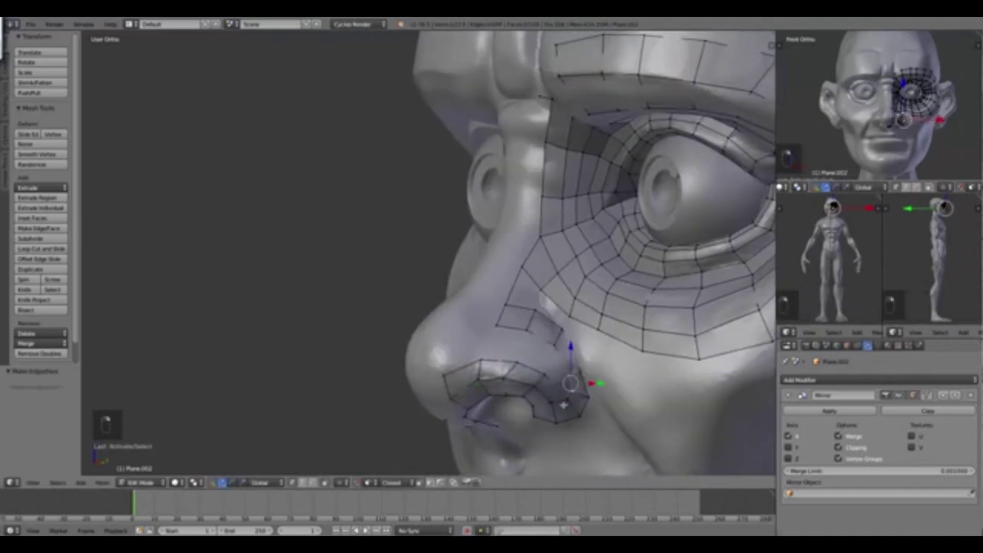
Step: Extrude edges from the nostril wing up the side of the nose and subdivide the edge beside the nose bridge
{"action": "right_click_drag", "start_coordinate": [576, 361], "coordinate": [599, 384]}
{"action": "middle_click_drag", "start_coordinate": [599, 384], "coordinate": [598, 411]}
{"action": "key", "text": "e"}
{"action": "key", "text": "e"}
{"action": "key", "text": "w"}
{"action": "right_click_drag", "start_coordinate": [597, 411], "coordinate": [576, 338], "text": "shift"}
{"action": "middle_click_drag", "start_coordinate": [577, 339], "coordinate": [538, 154]}
{"action": "right_click_drag", "start_coordinate": [538, 154], "coordinate": [596, 152]}
{"action": "key", "text": "w"}
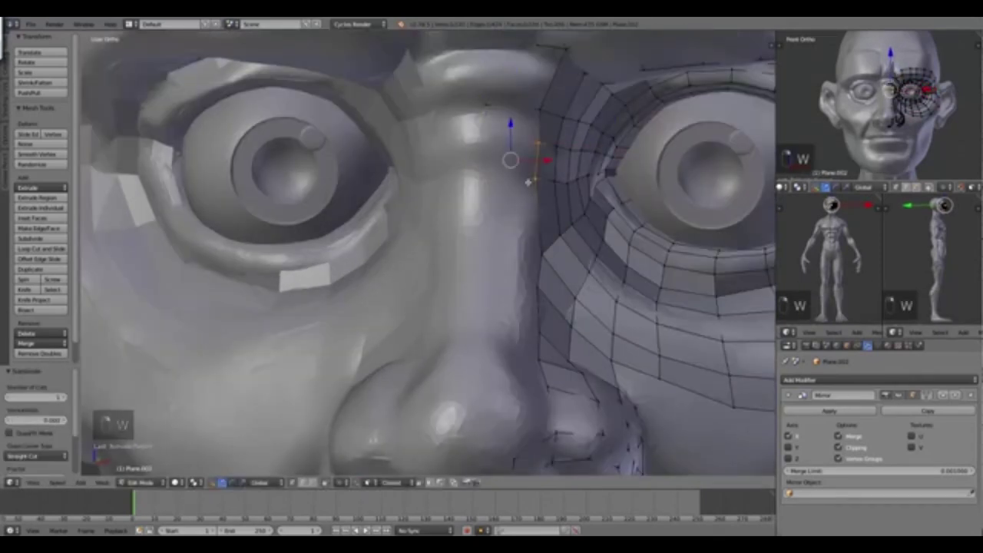
Step: Fill faces between the inner eye ring and the nose bridge, and make the mesh normals consistent
{"action": "middle_click_drag", "start_coordinate": [595, 152], "coordinate": [553, 146]}
{"action": "right_click_drag", "start_coordinate": [553, 146], "coordinate": [553, 145]}
{"action": "key", "text": "f"}
{"action": "key", "text": "f"}
{"action": "key", "text": "ctrl+z"}
{"action": "key", "text": "f"}
{"action": "key", "text": "a"}
{"action": "key", "text": "a"}
{"action": "key", "text": "a"}
{"action": "key", "text": "ctrl+n"}
{"action": "key", "text": "a"}
{"action": "middle_click_drag", "start_coordinate": [529, 100], "coordinate": [451, 220]}
Step: Fill the remaining row of faces along the nose bridge up to the mirror centre line
{"action": "key", "text": "f"}
{"action": "key", "text": "f"}
{"action": "key", "text": "f"}
{"action": "key", "text": "f"}
{"action": "key", "text": "f"}
{"action": "key", "text": "f"}
{"action": "key", "text": "f"}
{"action": "key", "text": "f"}
{"action": "key", "text": "f"}
{"action": "key", "text": "f"}
{"action": "key", "text": "f"}
{"action": "key", "text": "f"}
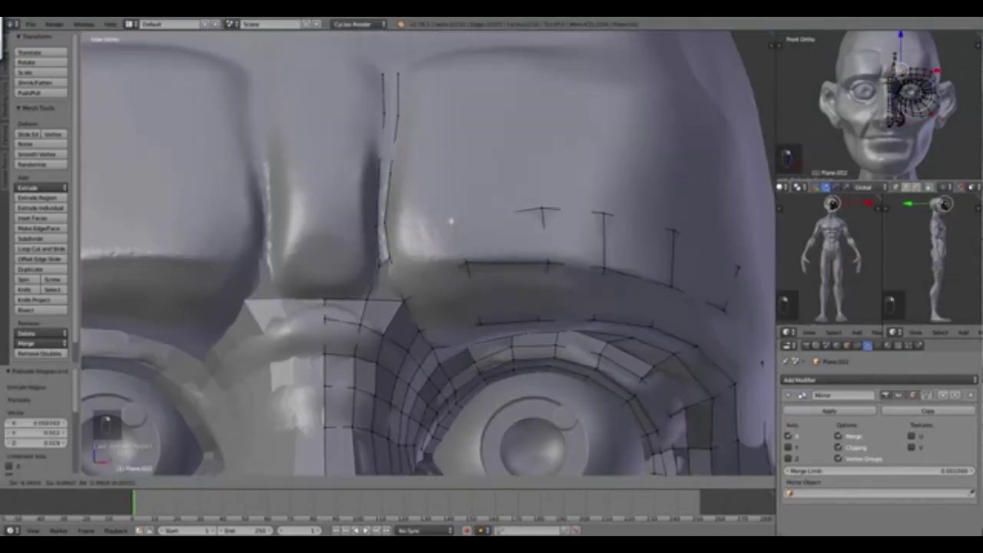
Step: Extrude edge strips up the forehead furrow between the brows and out to the centre line
{"action": "key", "text": "e"}
{"action": "key", "text": "e"}
{"action": "key", "text": "e"}
{"action": "key", "text": "e"}
{"action": "key", "text": "e"}
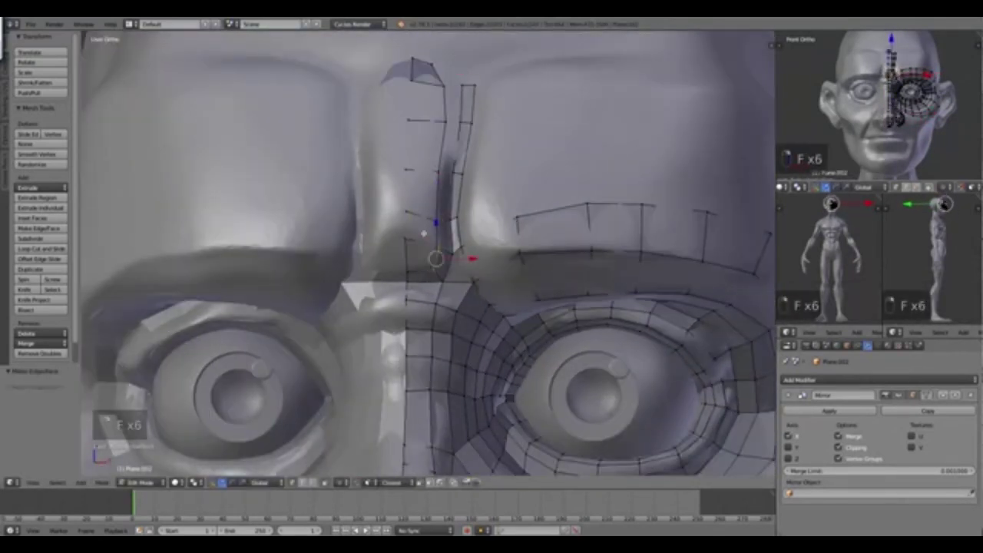
{"action": "scroll", "coordinate": [426, 254], "scroll_direction": "up", "scroll_amount": 2}
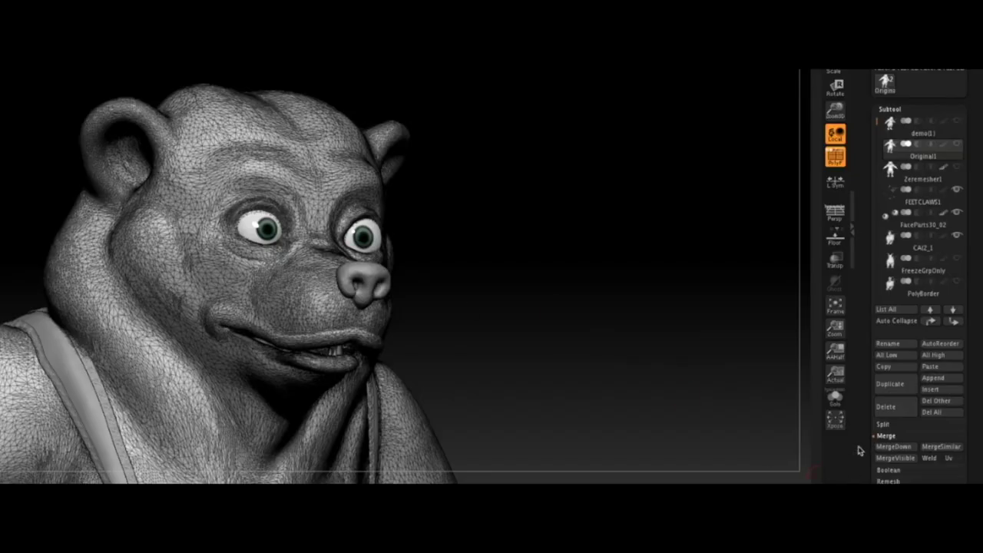
Step: In ZBrush, retopologize the bear's Original1 body subtool with ZRemesher
{"action": "scroll", "coordinate": [859, 451], "scroll_direction": "down", "scroll_amount": 10}
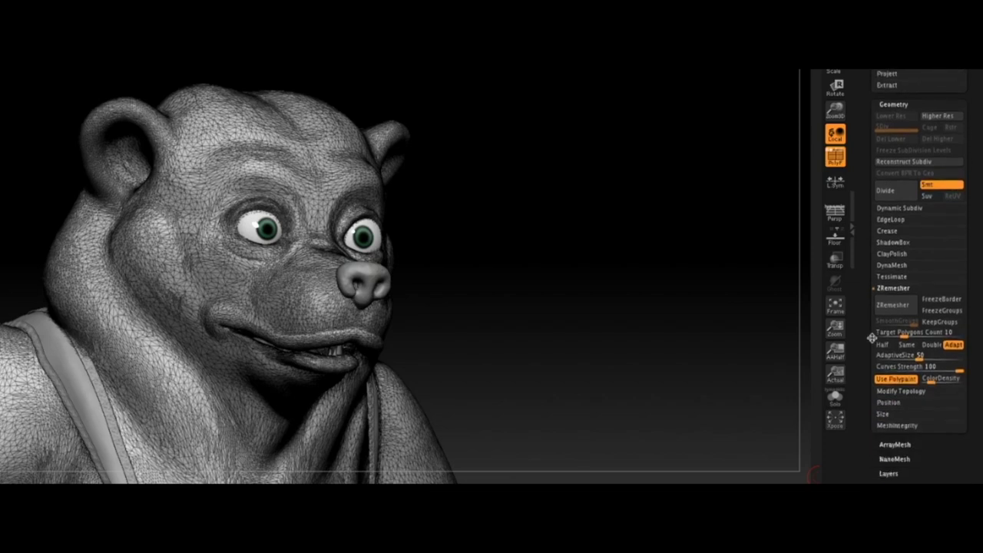
{"action": "left_click", "coordinate": [899, 305]}
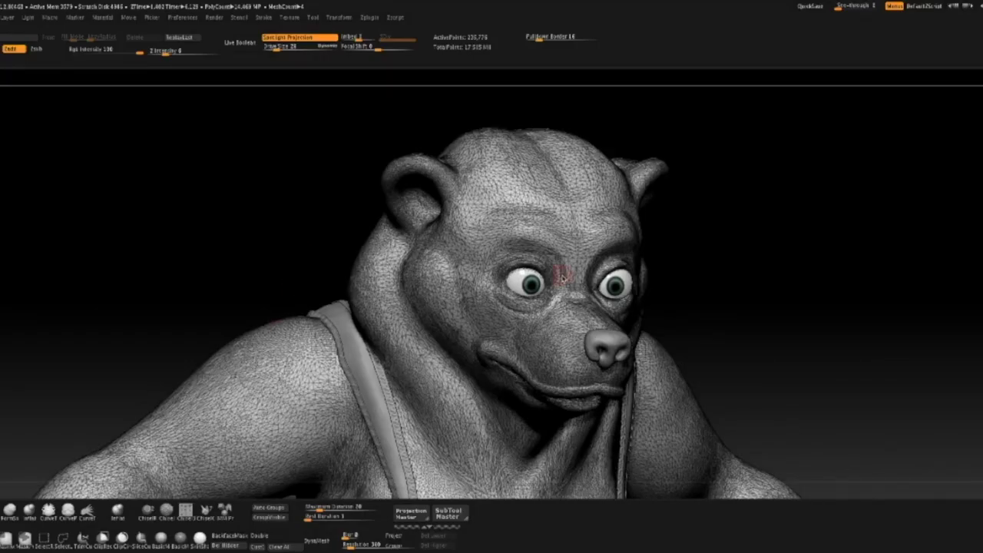
Step: Choose the Standard brush, pick red as the paint colour and paint it across the bear's elbow
{"action": "key", "text": "b"}
{"action": "key", "text": "s"}
{"action": "key", "text": "t"}
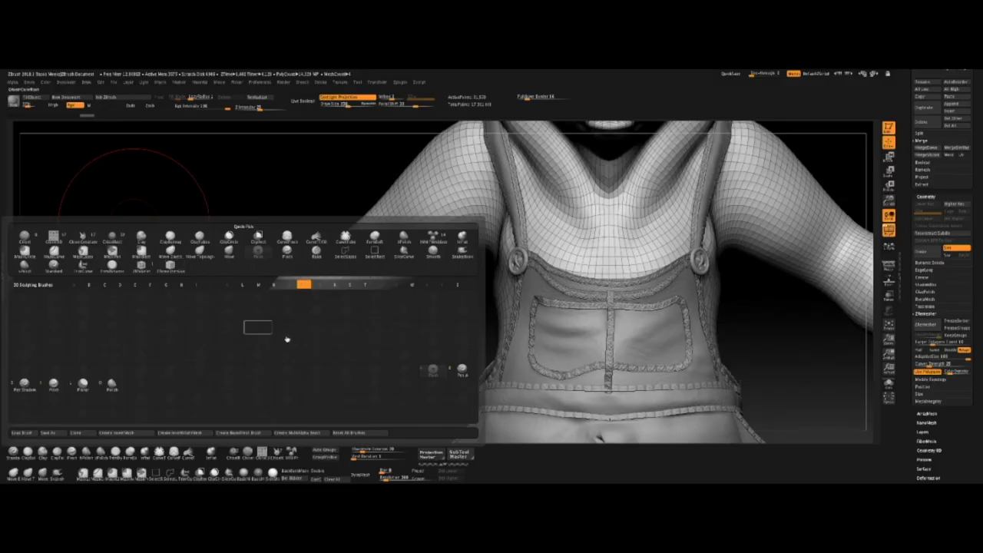
{"action": "left_click", "coordinate": [46, 83]}
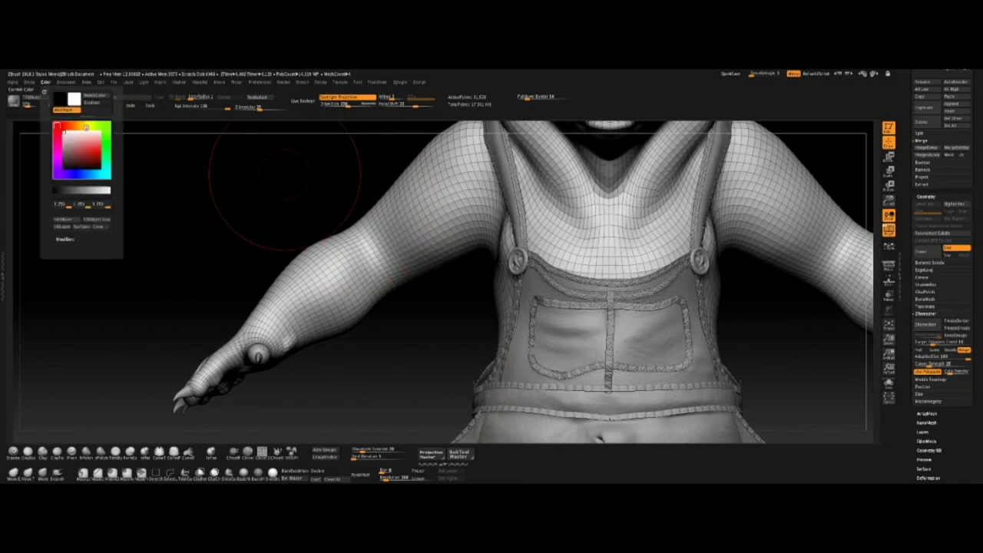
{"action": "left_click", "coordinate": [91, 205]}
{"action": "mouse_move", "coordinate": [351, 223]}
{"action": "left_mouse_down"}
{"action": "mouse_move", "coordinate": [384, 289]}
{"action": "mouse_move", "coordinate": [339, 232]}
{"action": "mouse_move", "coordinate": [371, 213]}
{"action": "mouse_move", "coordinate": [397, 230]}
{"action": "left_mouse_up"}
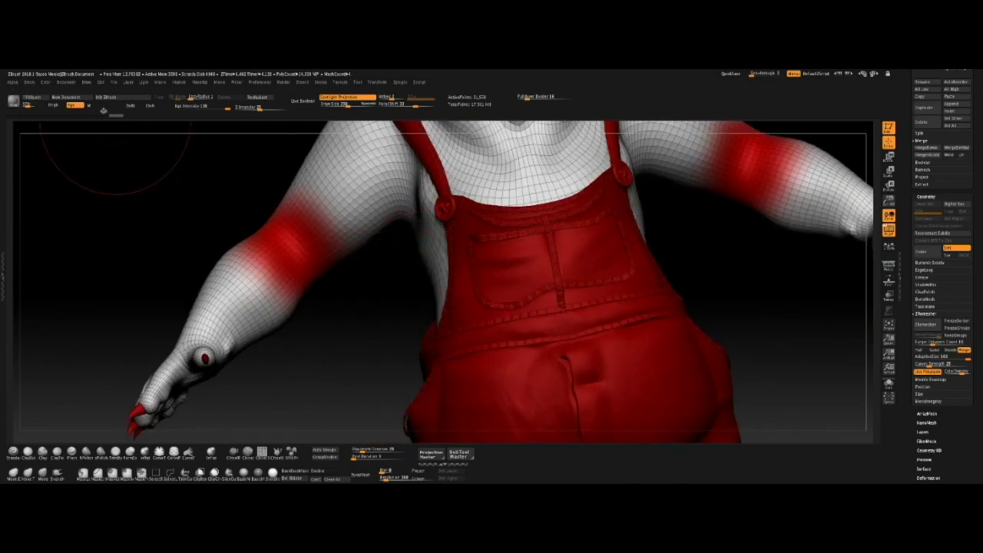
Step: Pick another paint colour and paint a stroke down the bear's upper arm
{"action": "left_click", "coordinate": [46, 82]}
{"action": "left_click", "coordinate": [77, 154]}
{"action": "left_click", "coordinate": [91, 205]}
{"action": "mouse_move", "coordinate": [331, 157]}
{"action": "left_mouse_down"}
{"action": "mouse_move", "coordinate": [356, 218]}
{"action": "mouse_move", "coordinate": [179, 351]}
{"action": "mouse_move", "coordinate": [225, 264]}
{"action": "mouse_move", "coordinate": [246, 253]}
{"action": "left_mouse_up"}
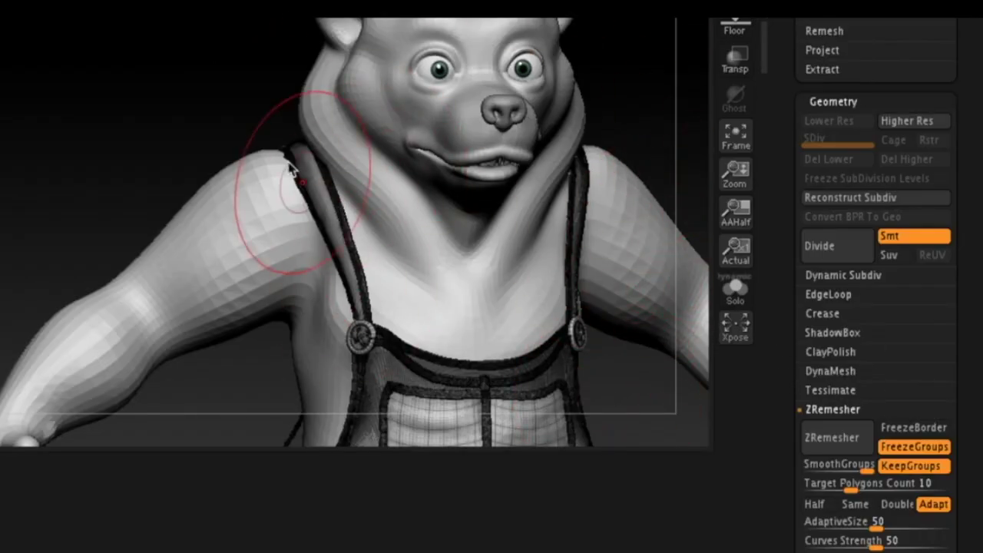
Step: Bring the bear's overalls into view and toggle the polygon wireframe display
{"action": "left_click_drag", "start_coordinate": [211, 57], "coordinate": [237, 19], "text": "alt"}
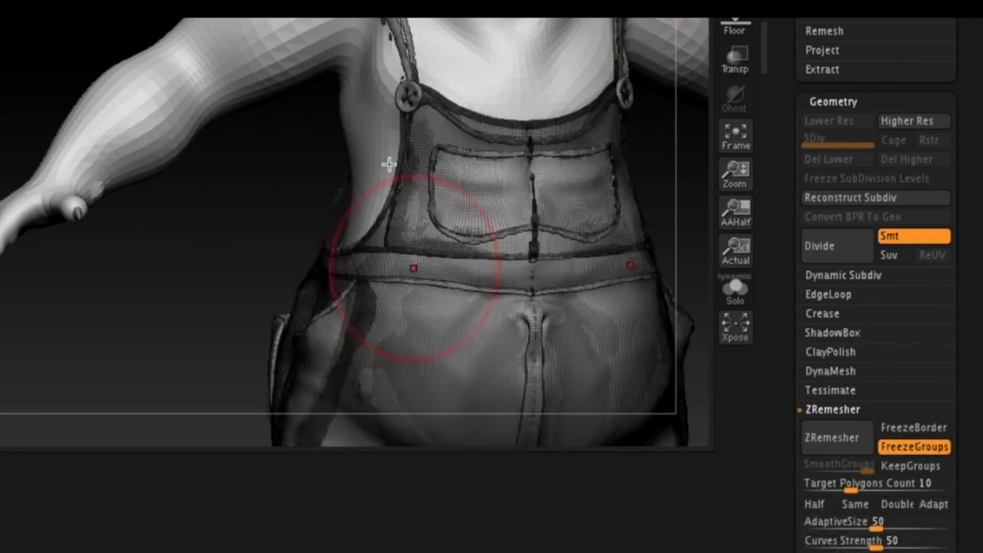
{"action": "key", "text": "shift+f"}
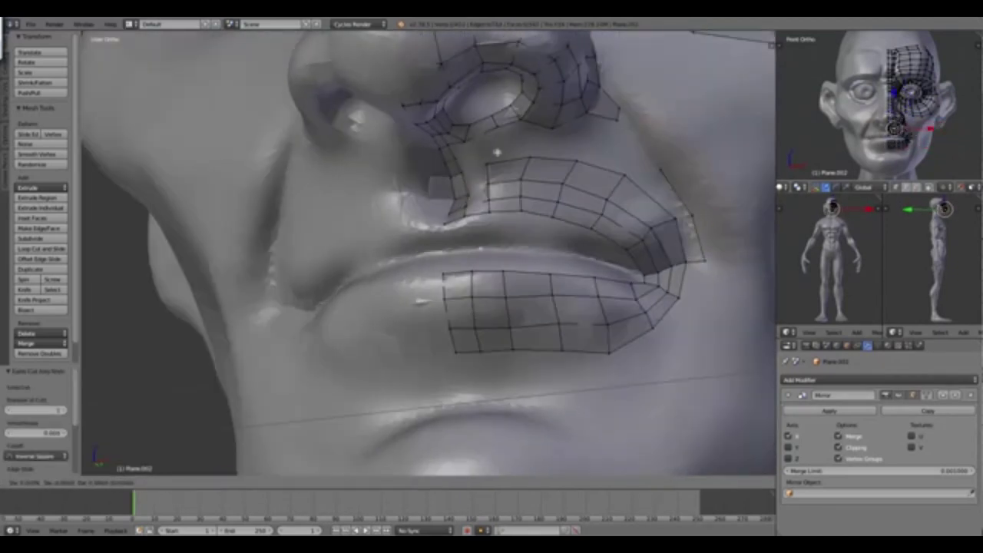
Step: Back in Blender, delete the stray edge beside the nostril and fill and extrude faces between the nostril and upper lip
{"action": "key", "text": "x"}
{"action": "left_click", "coordinate": [602, 134]}
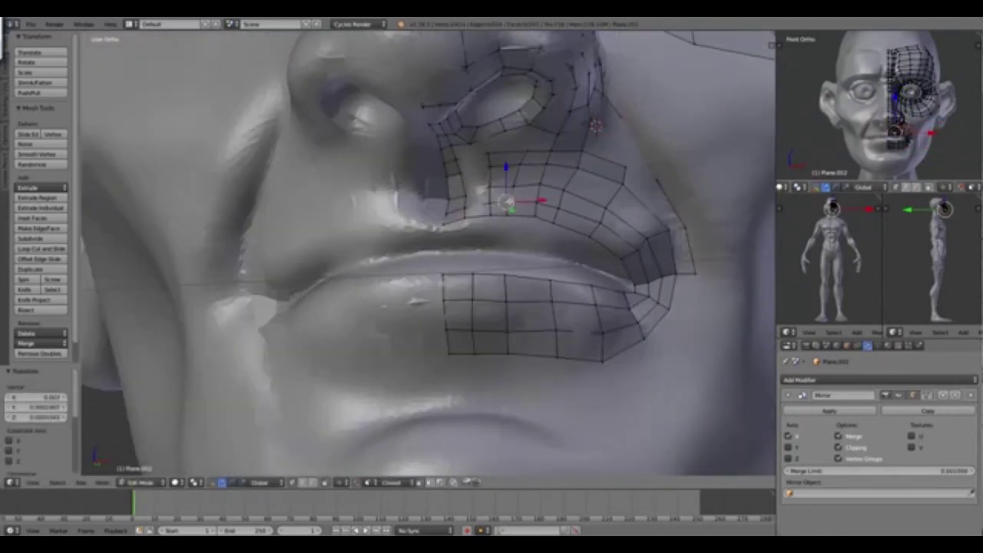
{"action": "key", "text": "f"}
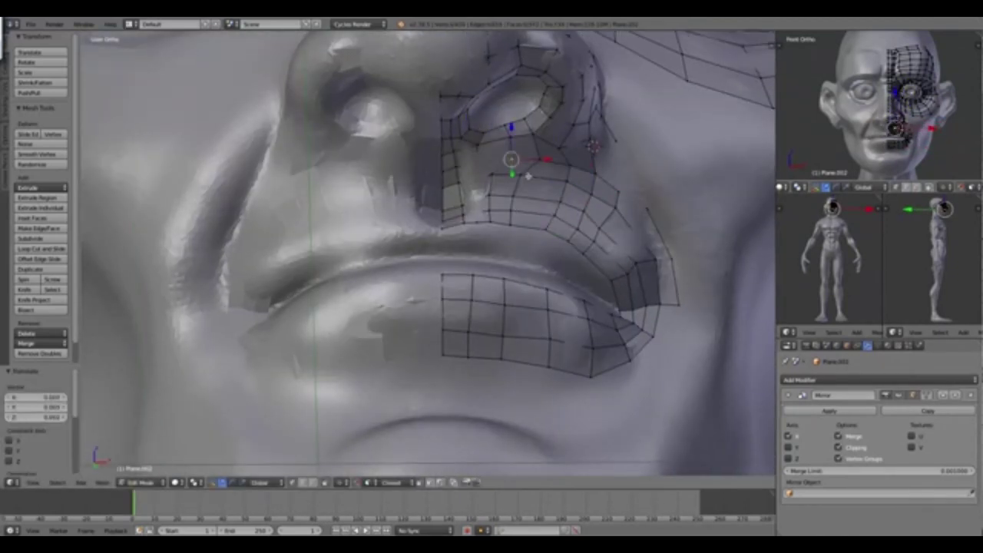
{"action": "key", "text": "e"}
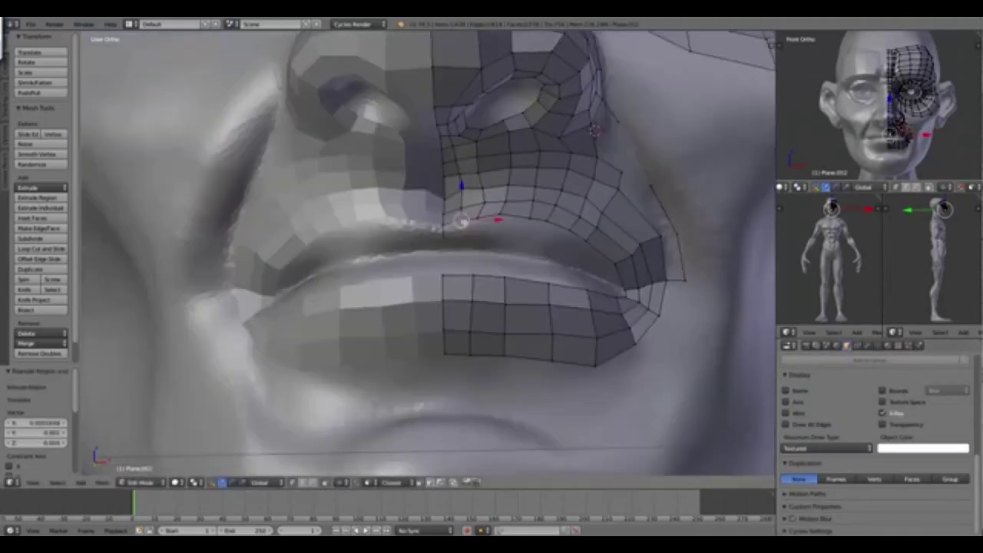
Step: Extend the mesh around the lower lip and mouth corner and extrude an outline around the chin
{"action": "scroll", "coordinate": [427, 254], "scroll_direction": "up", "scroll_amount": 3}
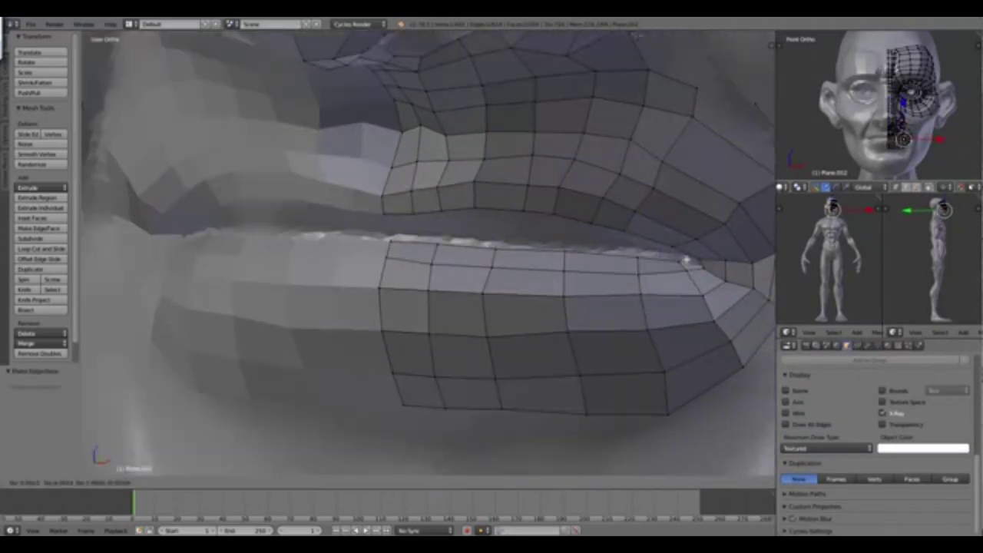
{"action": "middle_click_drag", "start_coordinate": [686, 262], "coordinate": [556, 180]}
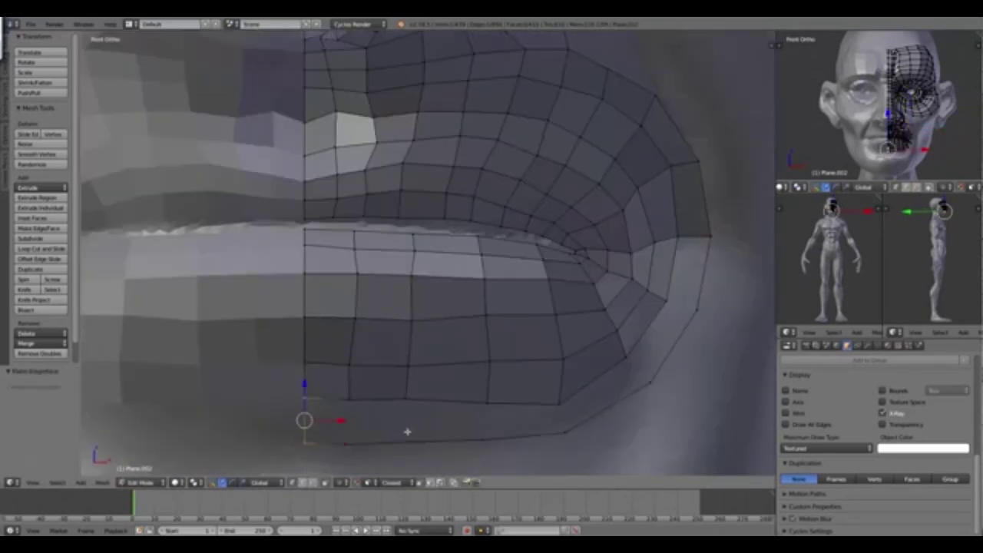
{"action": "scroll", "coordinate": [467, 229], "scroll_direction": "down", "scroll_amount": 3}
{"action": "middle_click_drag", "start_coordinate": [467, 229], "coordinate": [451, 292]}
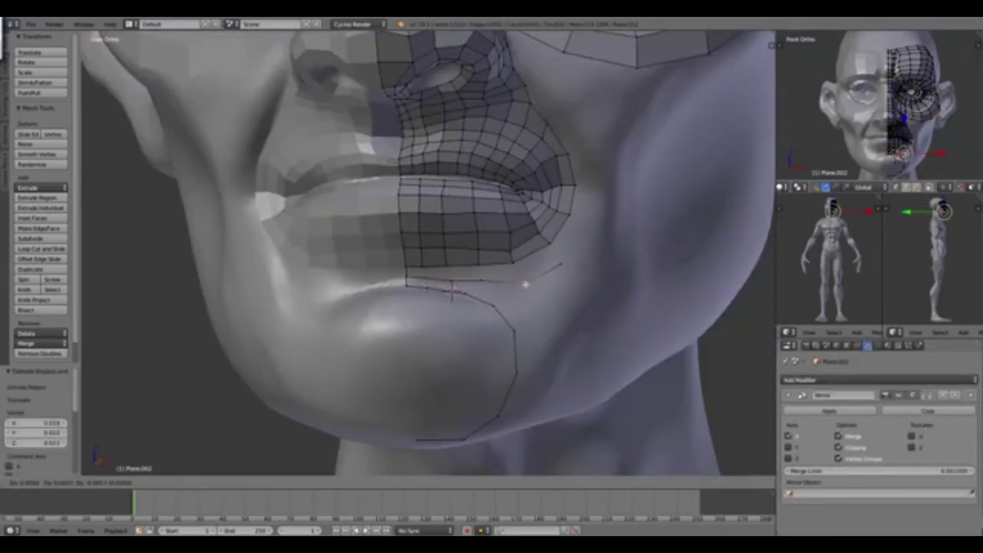
{"action": "middle_click_drag", "start_coordinate": [543, 123], "coordinate": [471, 377]}
{"action": "key", "text": "e"}
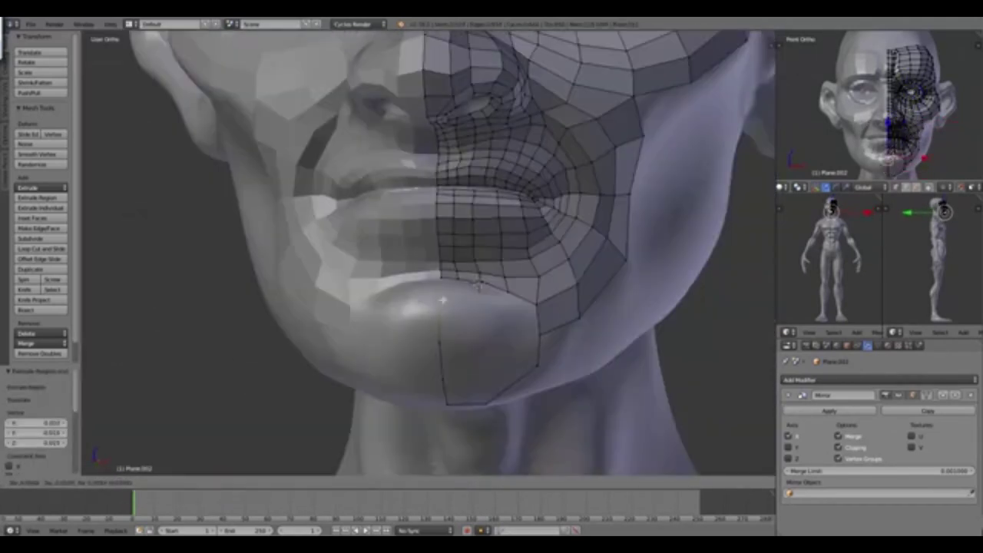
Step: Extrude edges over the chin to extend the lower face mesh toward the jaw
{"action": "left_click", "coordinate": [486, 286]}
{"action": "mouse_move", "coordinate": [486, 283]}
{"action": "middle_mouse_down"}
{"action": "mouse_move", "coordinate": [492, 307]}
{"action": "mouse_move", "coordinate": [497, 288]}
{"action": "middle_mouse_up"}
{"action": "key", "text": "e"}
{"action": "middle_click_drag", "start_coordinate": [583, 364], "coordinate": [584, 206]}
{"action": "middle_click_drag", "start_coordinate": [522, 302], "coordinate": [500, 323]}
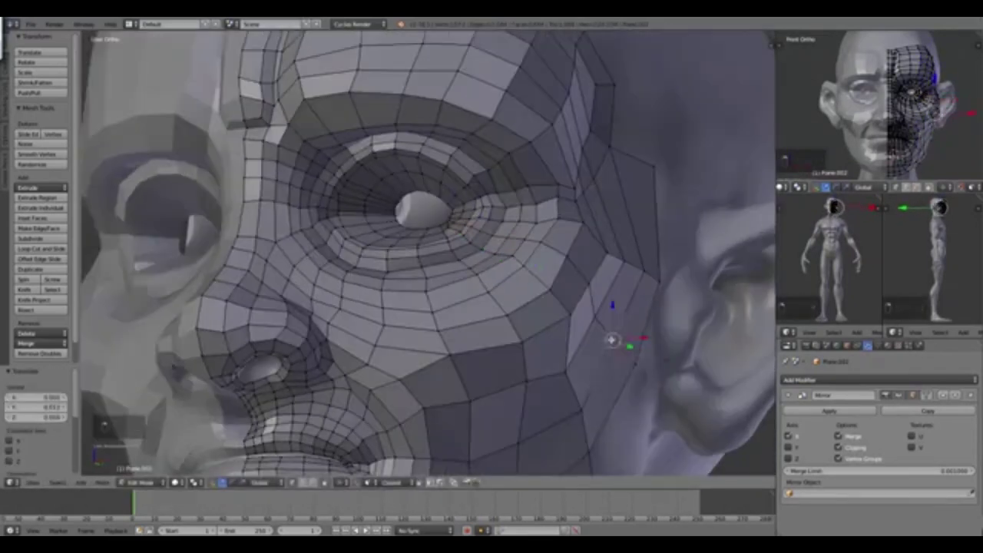
Step: Move the cheek vertex in front of the ear to fit the sculpted surface
{"action": "middle_click_drag", "start_coordinate": [614, 340], "coordinate": [492, 271]}
{"action": "key", "text": "g"}
{"action": "middle_click_drag", "start_coordinate": [508, 157], "coordinate": [448, 213]}
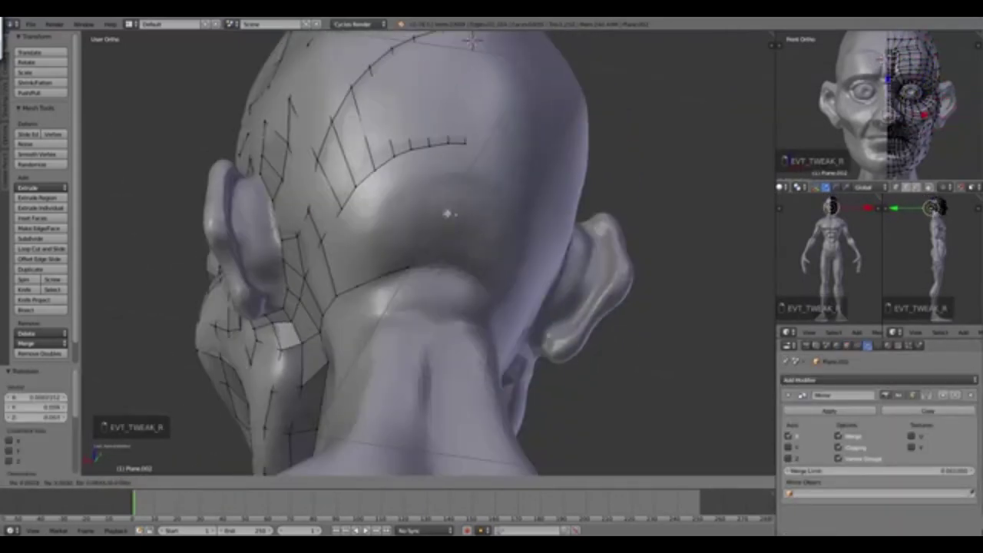
Step: Extrude the edge chain across the back of the skull behind the ear
{"action": "middle_click_drag", "start_coordinate": [404, 306], "coordinate": [430, 338]}
{"action": "key", "text": "e"}
{"action": "key", "text": "e"}
{"action": "left_click", "coordinate": [416, 252]}
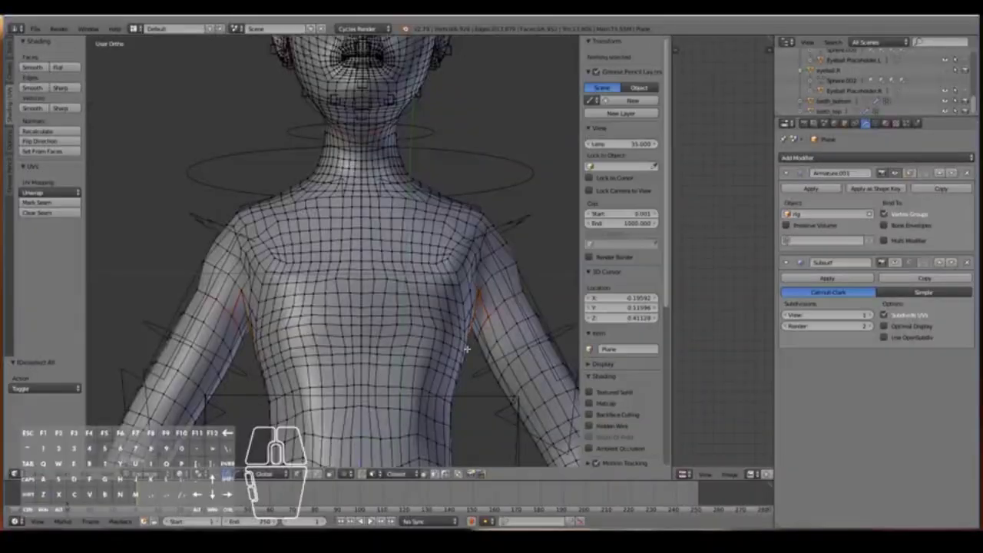
Step: Inspect the marked seams on the character's torso, back, arms and hips, including in a front wireframe view
{"action": "middle_click_drag", "start_coordinate": [338, 106], "coordinate": [315, 413]}
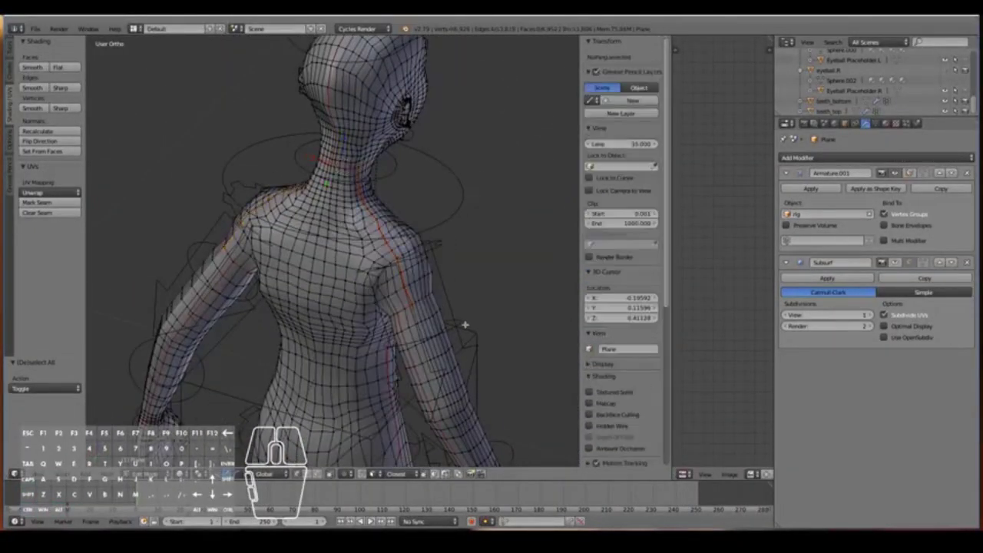
{"action": "scroll", "coordinate": [484, 312], "scroll_direction": "down", "scroll_amount": 5}
{"action": "scroll", "coordinate": [484, 312], "scroll_direction": "up", "scroll_amount": 8}
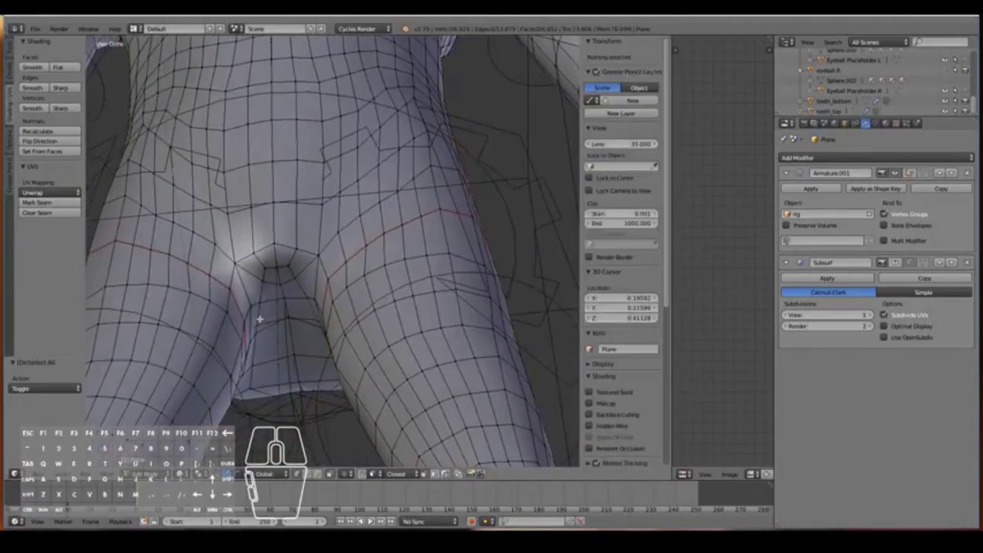
{"action": "key", "text": "KP_1"}
{"action": "scroll", "coordinate": [260, 318], "scroll_direction": "down", "scroll_amount": 6}
{"action": "key", "text": "z"}
{"action": "scroll", "coordinate": [260, 319], "scroll_direction": "up", "scroll_amount": 2}
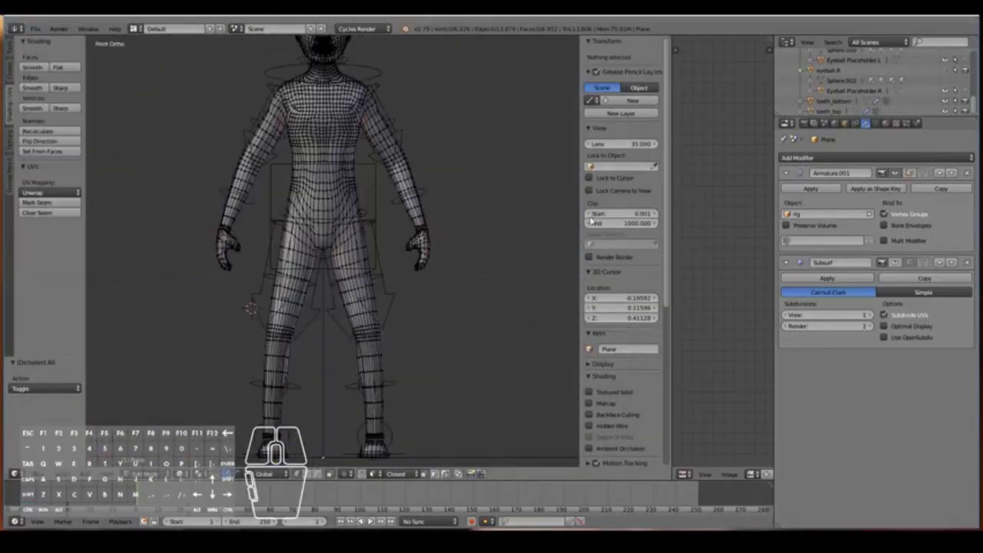
{"action": "key", "text": "z"}
Step: Select the whole body mesh, unwrap it with the Angle Based method and select all its UVs
{"action": "key", "text": "a"}
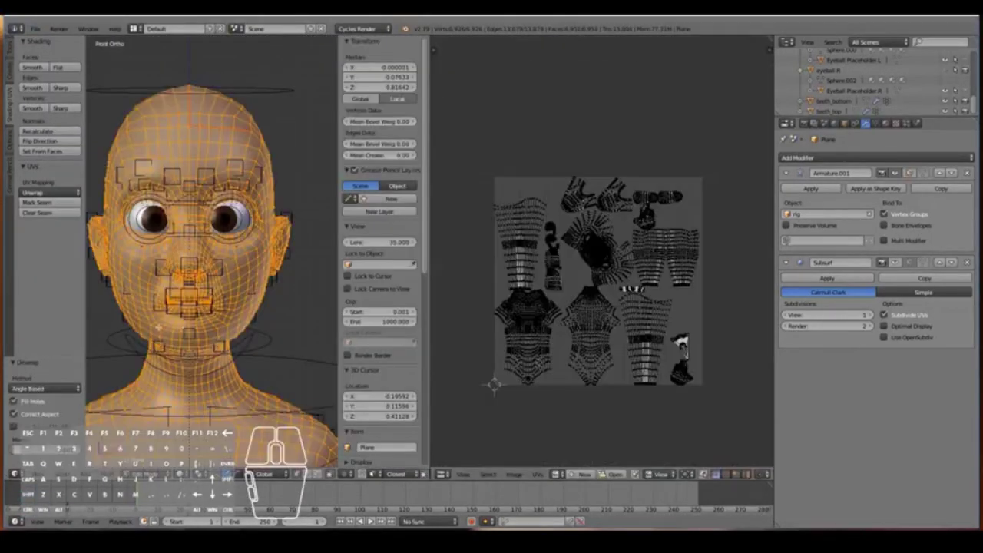
{"action": "key", "text": "a"}
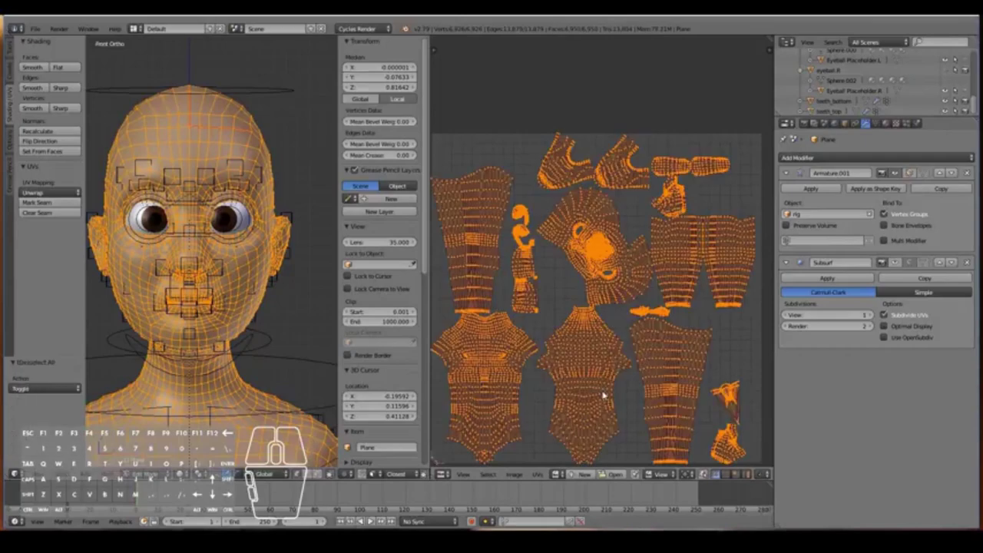
Step: Maximize the UV editor and examine the head, torso and limb islands of the unwrapped layout
{"action": "key", "text": "ctrl+Up"}
{"action": "scroll", "coordinate": [322, 416], "scroll_direction": "down", "scroll_amount": 2}
{"action": "scroll", "coordinate": [323, 416], "scroll_direction": "up", "scroll_amount": 8}
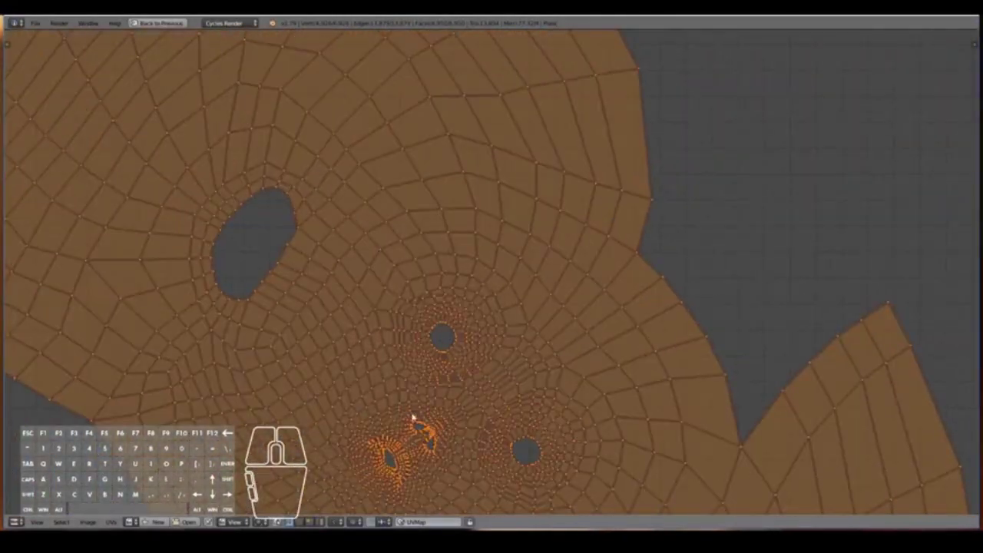
{"action": "scroll", "coordinate": [721, 307], "scroll_direction": "down", "scroll_amount": 9}
{"action": "scroll", "coordinate": [487, 255], "scroll_direction": "down", "scroll_amount": 1}
{"action": "scroll", "coordinate": [599, 274], "scroll_direction": "down", "scroll_amount": 2}
{"action": "scroll", "coordinate": [568, 153], "scroll_direction": "up", "scroll_amount": 2}
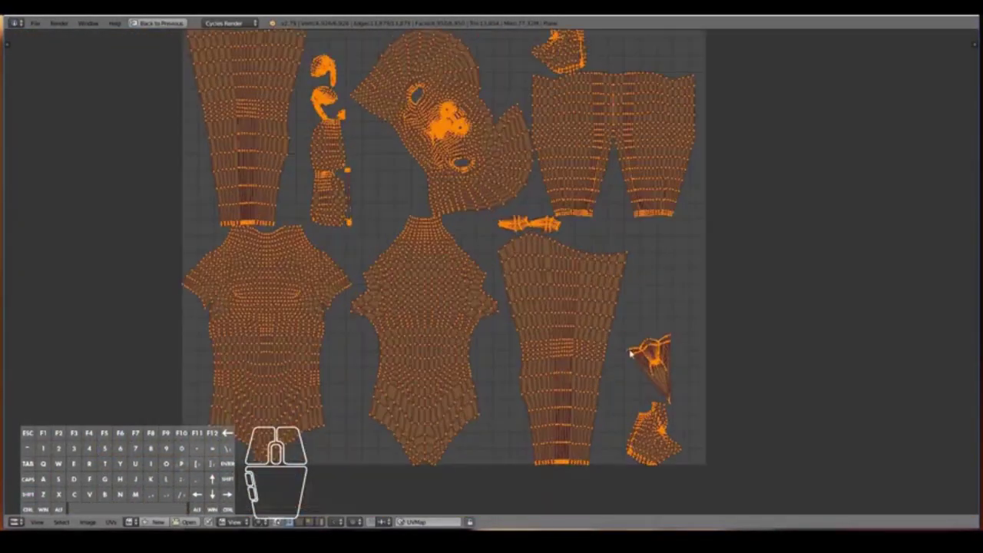
{"action": "scroll", "coordinate": [558, 90], "scroll_direction": "down", "scroll_amount": 1}
Step: Deselect the UVs, select the small hand, foot and ear islands, and scale them down
{"action": "key", "text": "a"}
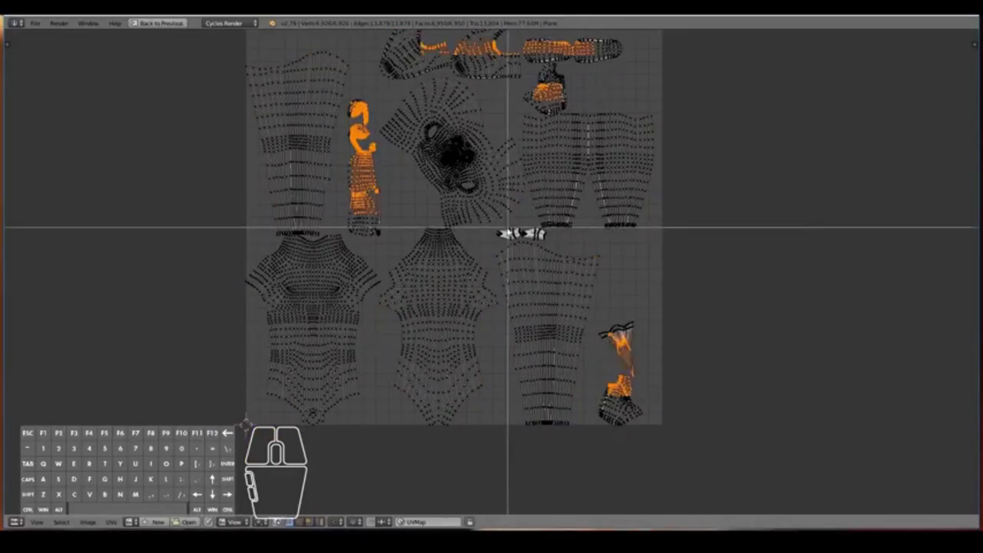
{"action": "scroll", "coordinate": [507, 228], "scroll_direction": "down", "scroll_amount": 1}
{"action": "key", "text": "s"}
{"action": "left_click_drag", "start_coordinate": [593, 139], "coordinate": [593, 140]}
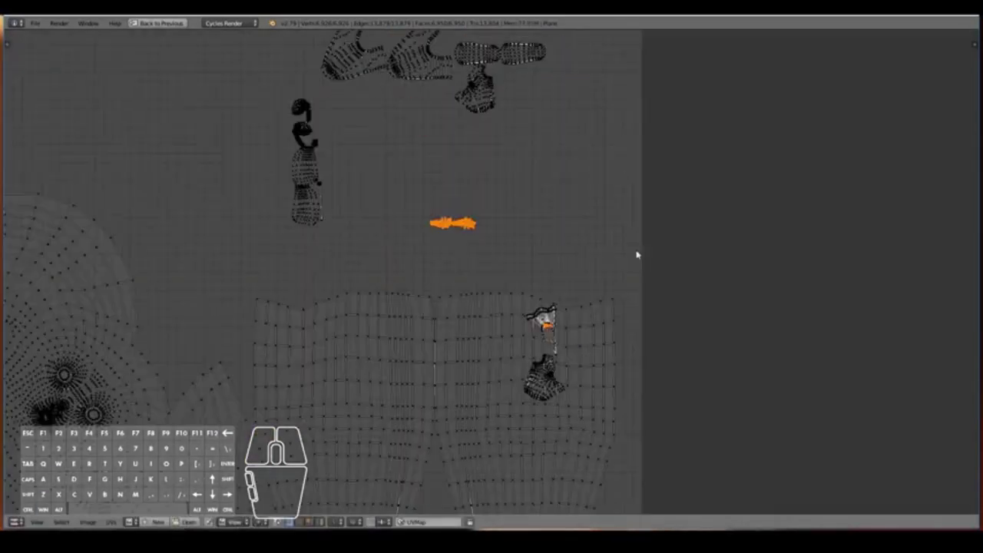
Step: Undo the last island change and gather the small islands in the upper corner of the UV layout
{"action": "key", "text": "ctrl+z"}
{"action": "scroll", "coordinate": [499, 146], "scroll_direction": "down", "scroll_amount": 2}
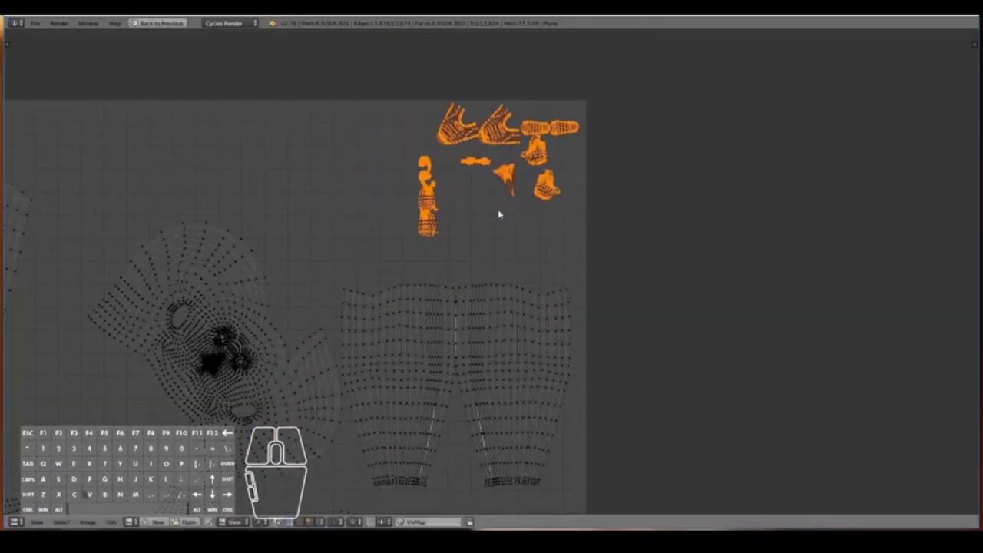
{"action": "scroll", "coordinate": [374, 213], "scroll_direction": "down", "scroll_amount": 1}
{"action": "scroll", "coordinate": [471, 253], "scroll_direction": "up", "scroll_amount": 2}
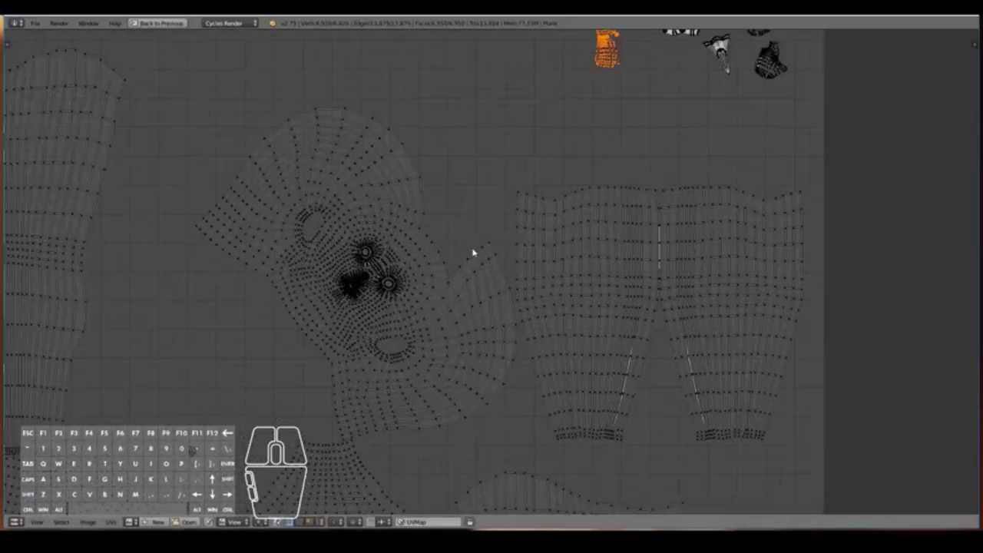
Step: Place the head island upright in the lower part of the UV layout, scale it by 0.905, and restore the split editor view
{"action": "scroll", "coordinate": [592, 300], "scroll_direction": "down", "scroll_amount": 2}
{"action": "scroll", "coordinate": [553, 219], "scroll_direction": "down", "scroll_amount": 4}
{"action": "left_click", "coordinate": [499, 400]}
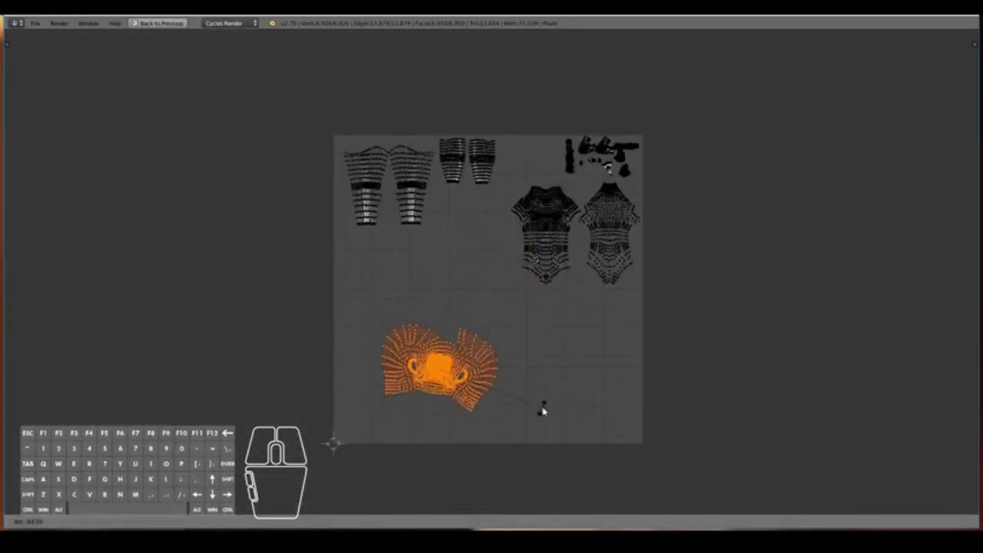
{"action": "scroll", "coordinate": [542, 418], "scroll_direction": "up", "scroll_amount": 1}
{"action": "key", "text": "s"}
{"action": "key", "text": "Escape"}
{"action": "key", "text": "ctrl+Up"}
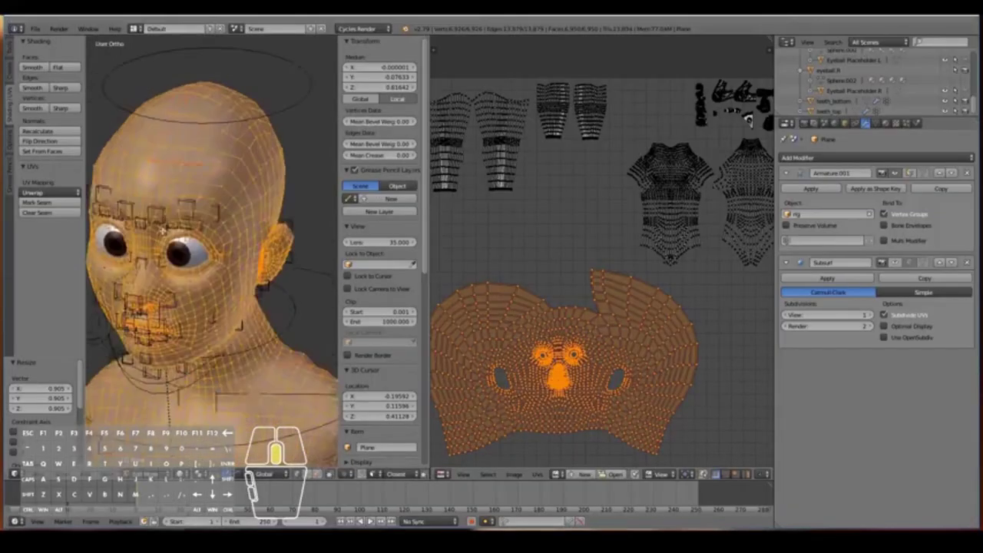
Step: Deselect everything, select the edge loop around the back of the neck, and mark it as a seam
{"action": "key", "text": "a"}
{"action": "right_click", "coordinate": [200, 441], "text": "alt"}
{"action": "left_click", "coordinate": [49, 202]}
{"action": "middle_click_drag", "start_coordinate": [230, 269], "coordinate": [153, 269]}
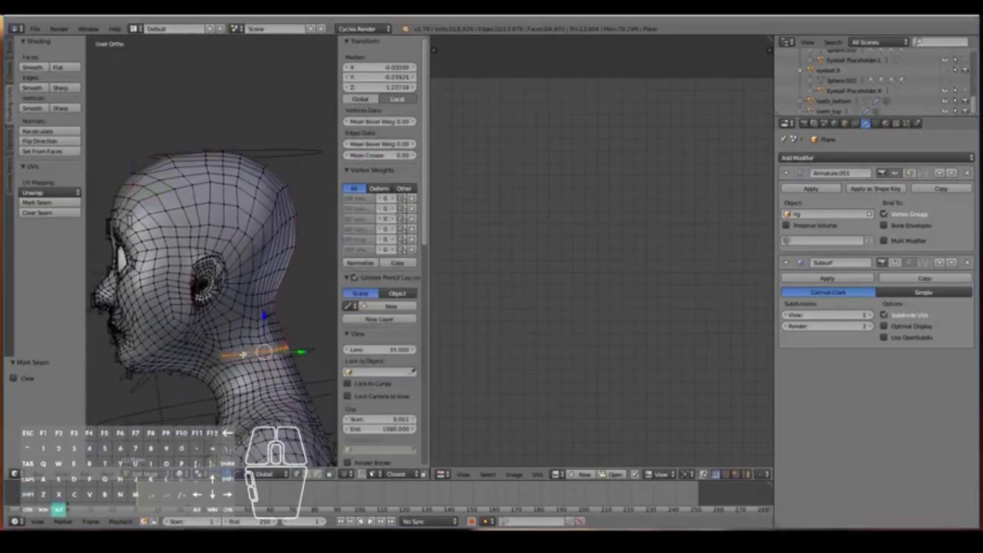
{"action": "scroll", "coordinate": [263, 300], "scroll_direction": "down", "scroll_amount": 2}
Step: Select the linked head geometry above the neck seam and unwrap it
{"action": "key", "text": "l"}
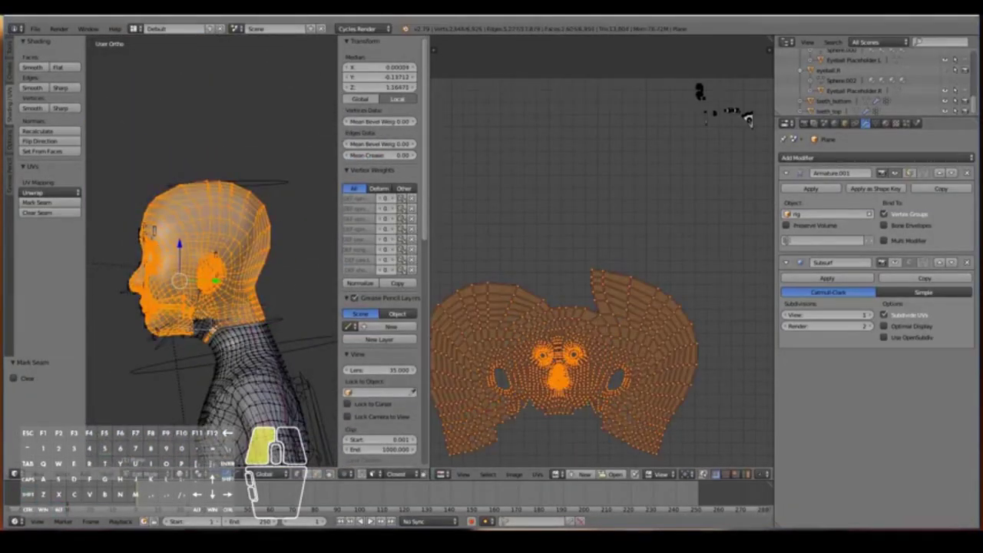
{"action": "middle_click_drag", "start_coordinate": [262, 299], "coordinate": [273, 323]}
{"action": "key", "text": "u"}
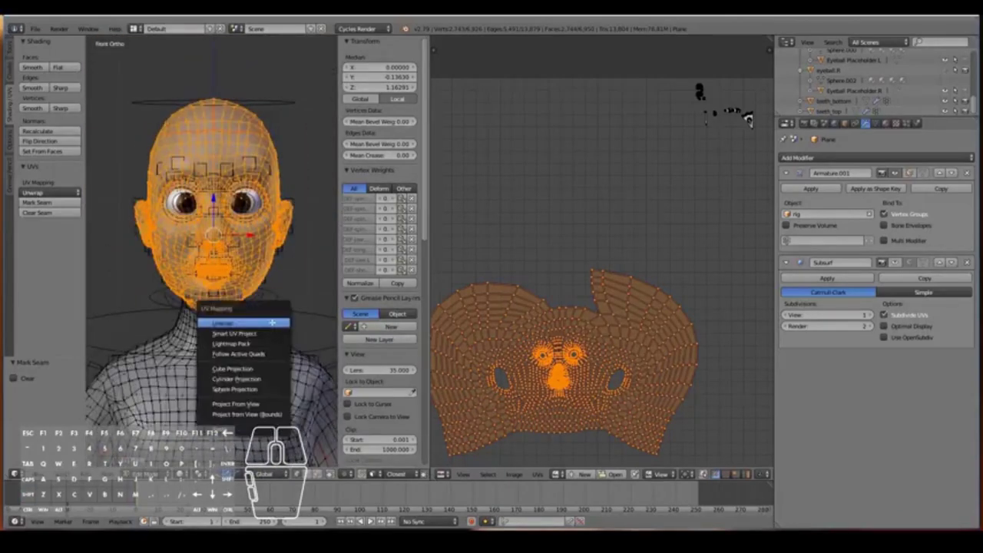
{"action": "left_click", "coordinate": [272, 322]}
Step: Examine the eye, nose, mouth and ear areas of the unwrapped head island
{"action": "scroll", "coordinate": [643, 401], "scroll_direction": "up", "scroll_amount": 2}
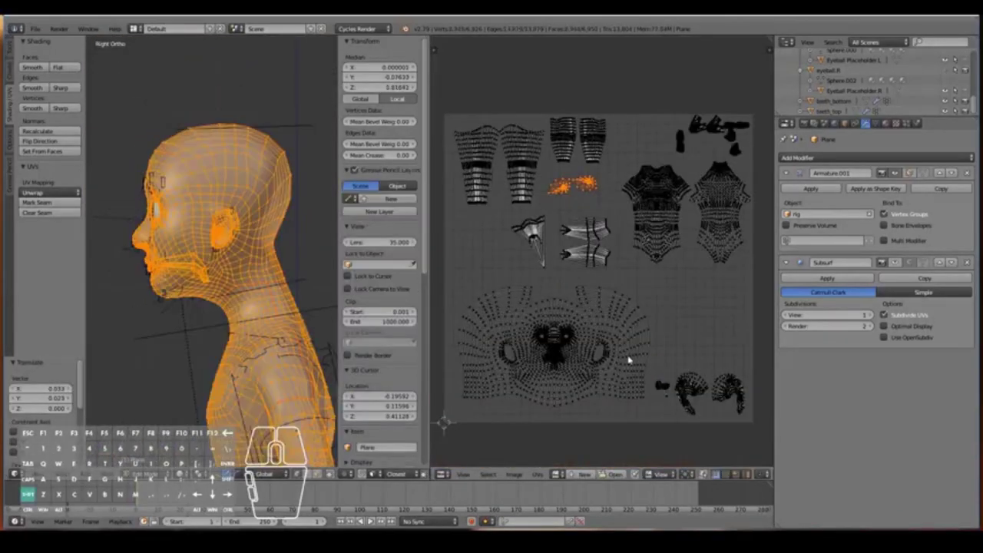
{"action": "scroll", "coordinate": [595, 399], "scroll_direction": "up", "scroll_amount": 5}
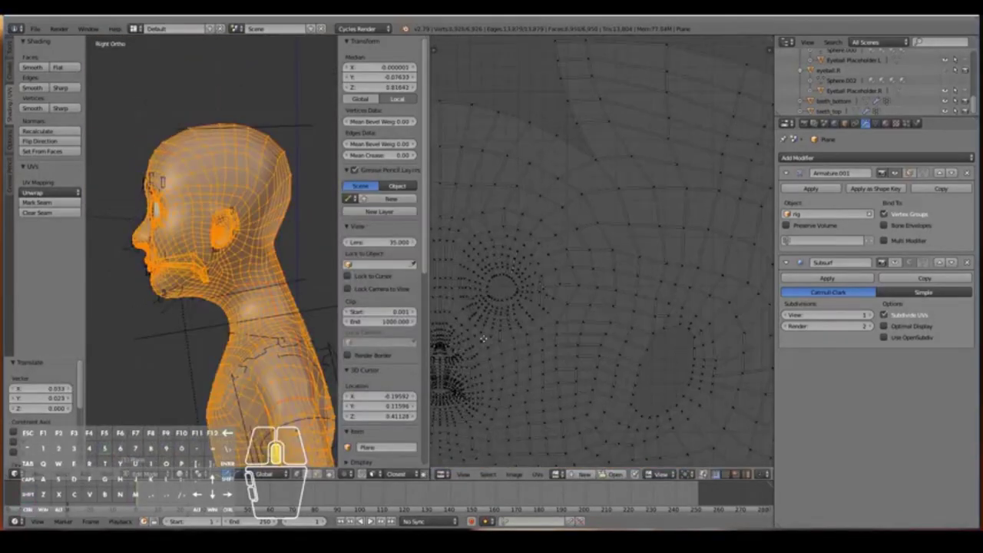
{"action": "left_click", "coordinate": [688, 415]}
{"action": "scroll", "coordinate": [687, 401], "scroll_direction": "down", "scroll_amount": 2}
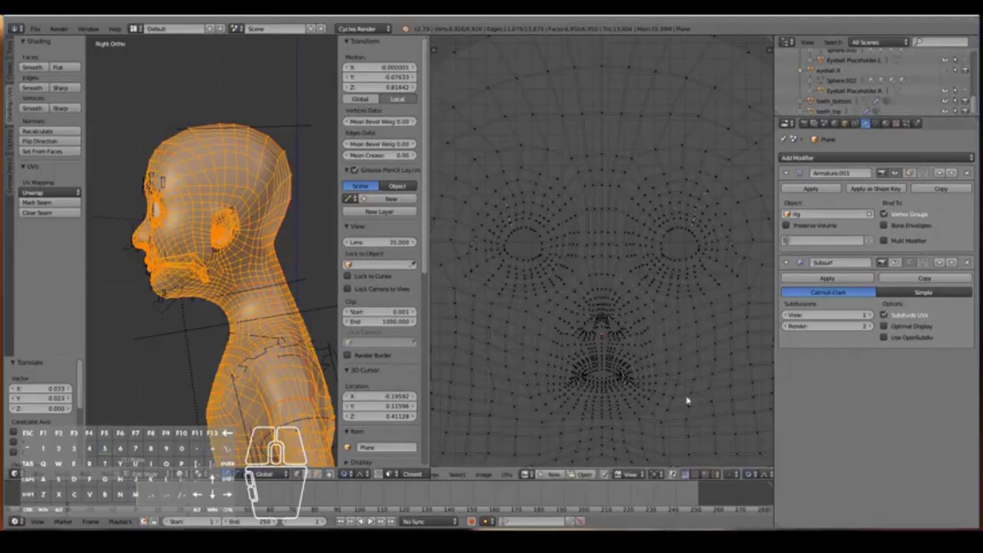
{"action": "scroll", "coordinate": [601, 367], "scroll_direction": "down", "scroll_amount": 5}
{"action": "middle_click_drag", "start_coordinate": [414, 367], "coordinate": [438, 384]}
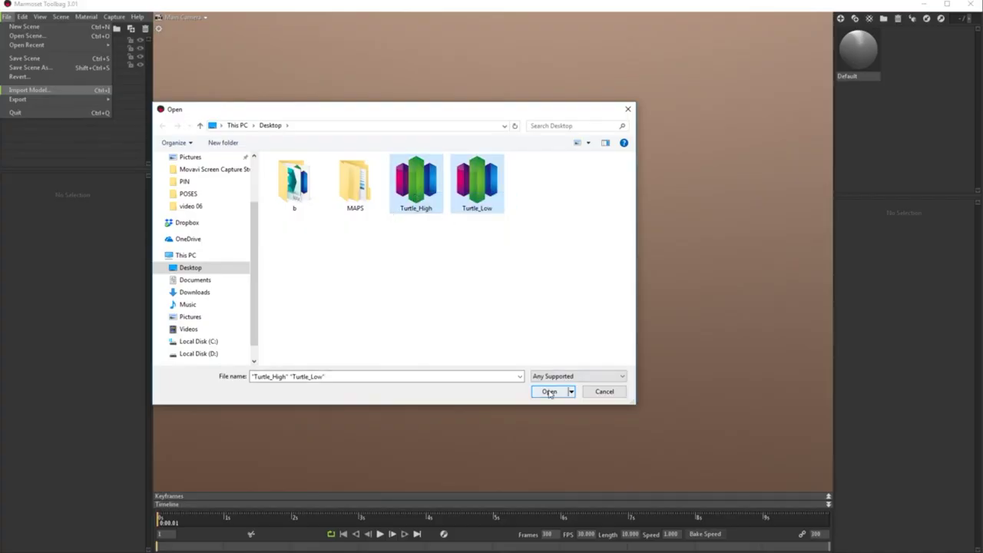
Step: In Marmoset Toolbag, import the Turtle_High and Turtle_Low models
{"action": "left_click", "coordinate": [550, 392]}
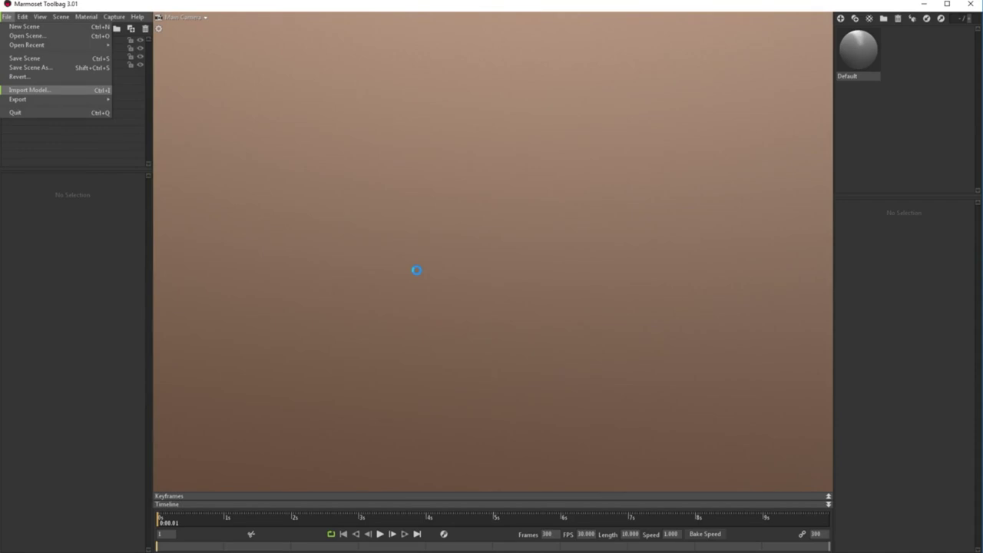
{"action": "left_click_drag", "start_coordinate": [423, 292], "coordinate": [518, 353]}
{"action": "scroll", "coordinate": [661, 287], "scroll_direction": "up", "scroll_amount": 5}
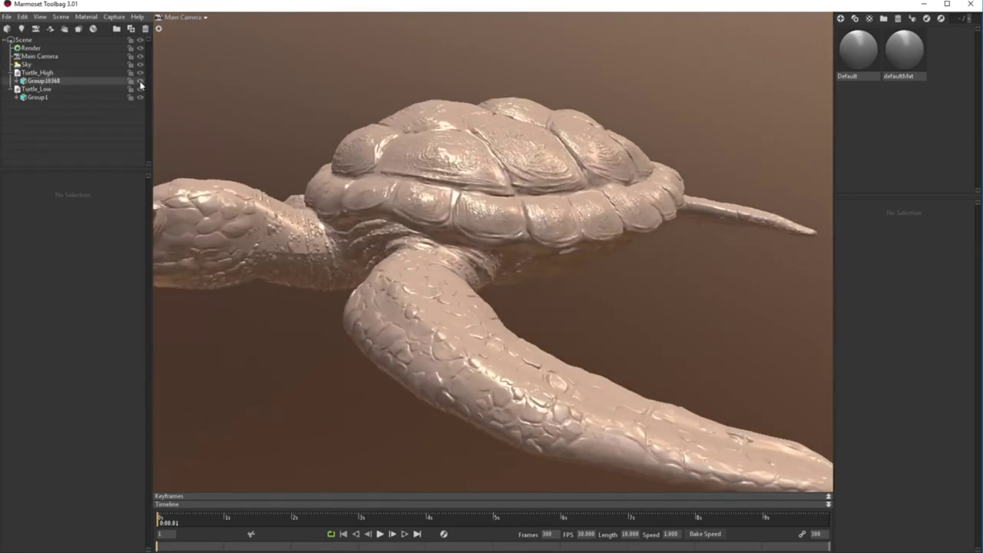
Step: Hide the high-poly turtle to inspect the low-poly model from another angle, and show it again
{"action": "left_click", "coordinate": [141, 82]}
{"action": "left_click_drag", "start_coordinate": [527, 281], "coordinate": [199, 130]}
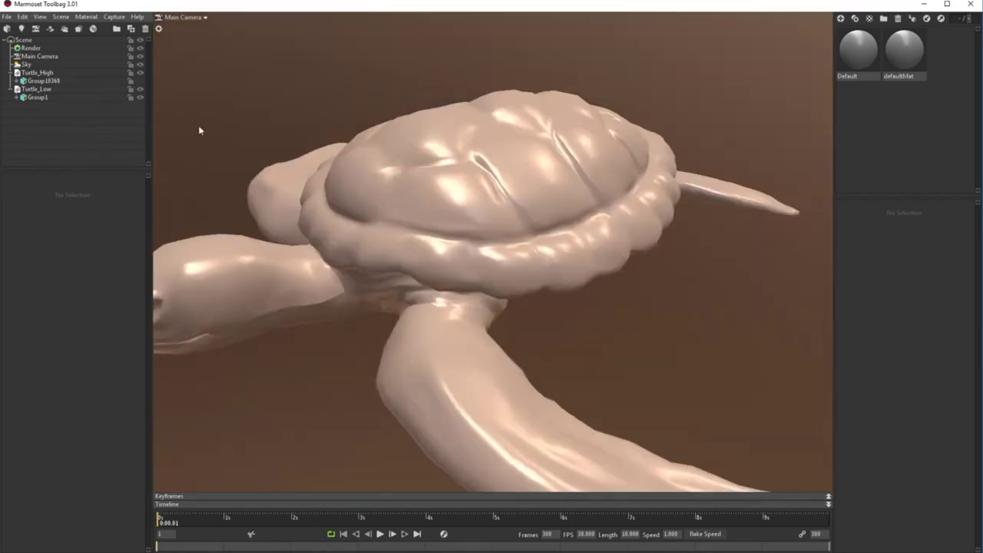
{"action": "left_click", "coordinate": [140, 80]}
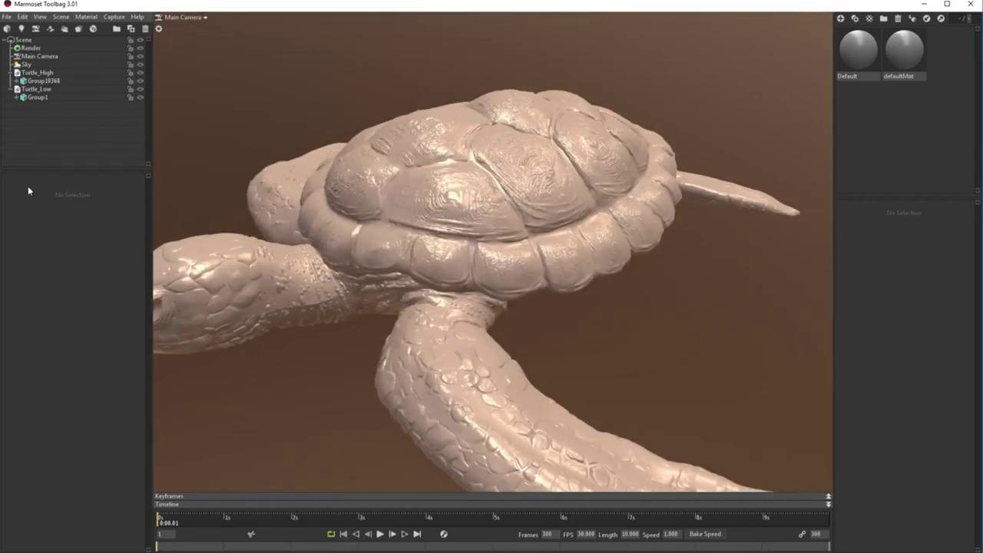
Step: Add a baker and place Turtle_High in its High group and Turtle_Low in its Low group
{"action": "left_click", "coordinate": [78, 29]}
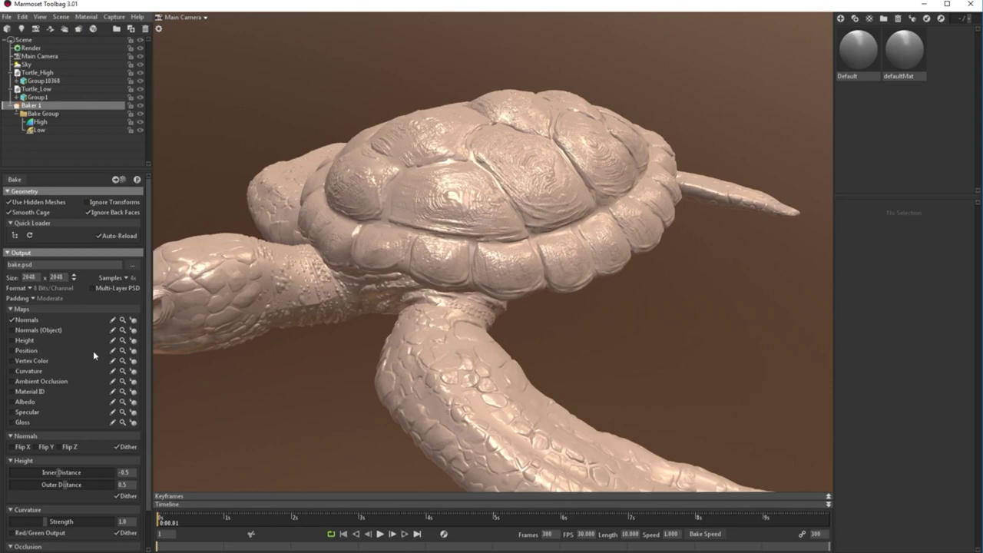
{"action": "left_click_drag", "start_coordinate": [34, 71], "coordinate": [53, 127]}
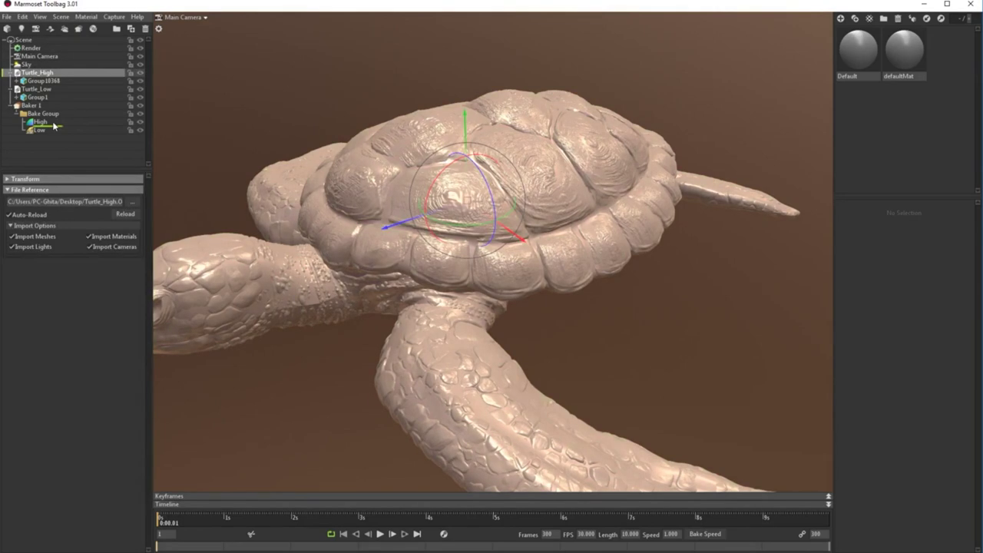
{"action": "left_click", "coordinate": [34, 73]}
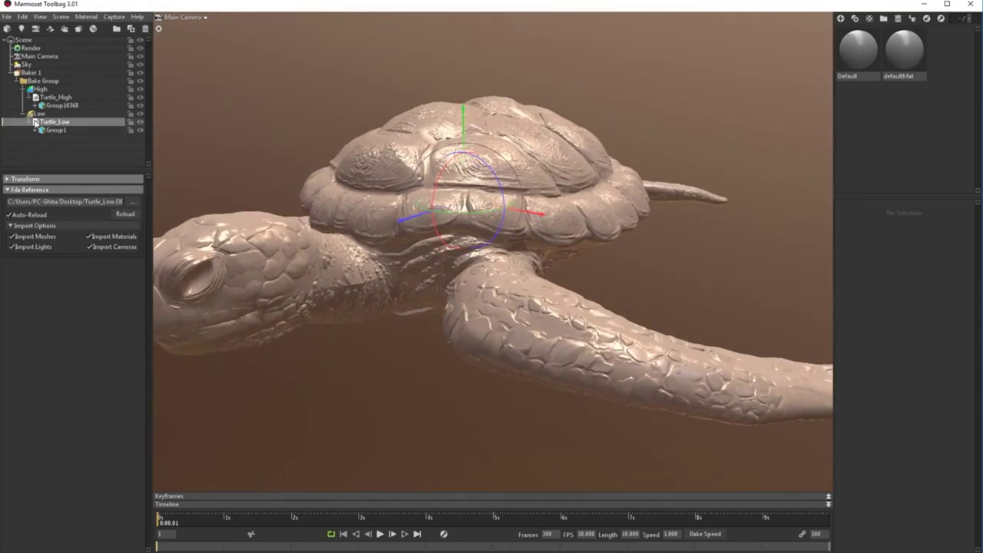
Step: Reduce the Max Offset of the low-poly bake cage to about 0.043
{"action": "left_click", "coordinate": [38, 114]}
{"action": "left_click_drag", "start_coordinate": [449, 354], "coordinate": [277, 149]}
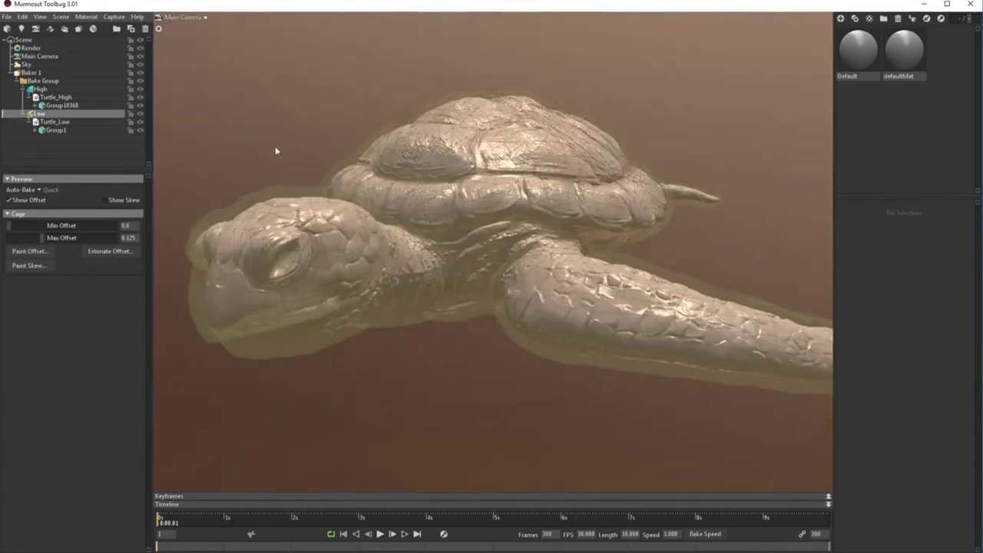
{"action": "left_click_drag", "start_coordinate": [40, 238], "coordinate": [34, 238]}
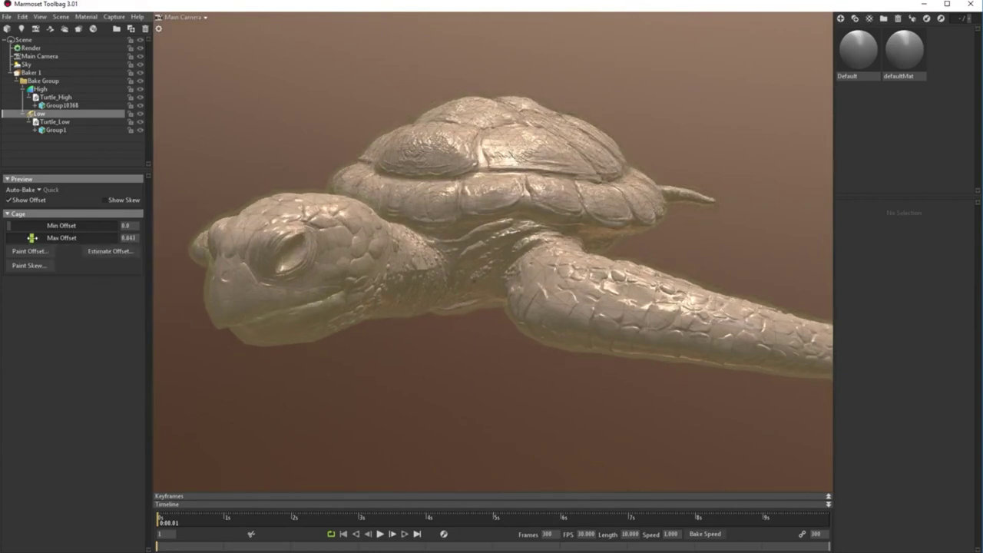
Step: Inspect the cage around the low-poly turtle, and open and close its offset painting window
{"action": "left_click_drag", "start_coordinate": [480, 397], "coordinate": [455, 314]}
{"action": "left_click", "coordinate": [74, 130]}
{"action": "left_click", "coordinate": [38, 113]}
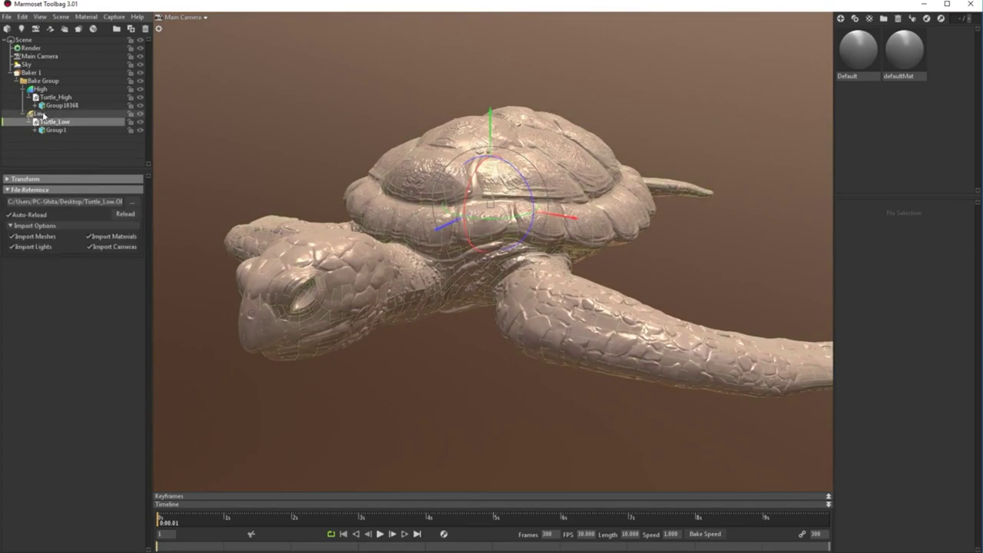
{"action": "left_click", "coordinate": [29, 251]}
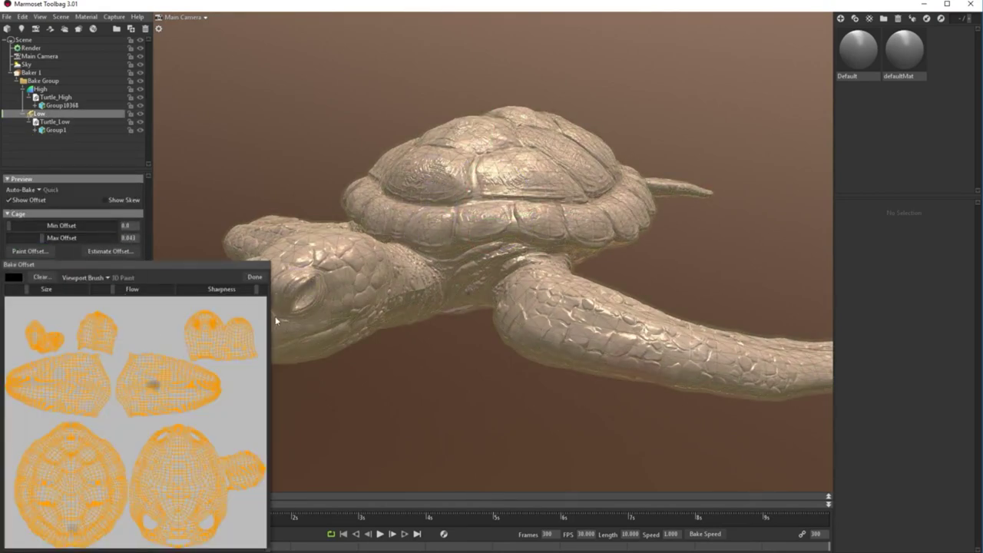
{"action": "key", "text": "Escape"}
Step: Select the baker and open the file choice for its output maps
{"action": "left_click", "coordinate": [30, 73]}
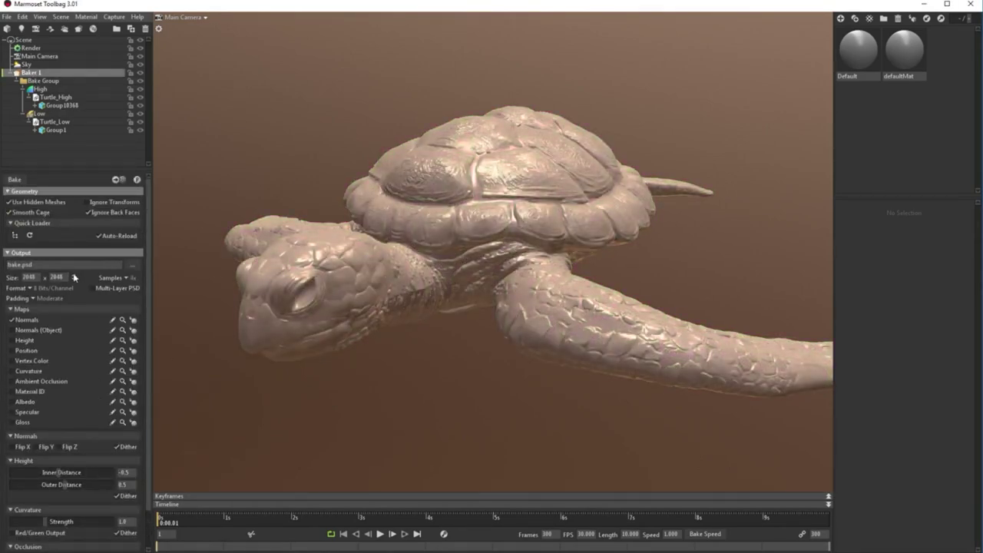
{"action": "left_click", "coordinate": [132, 264]}
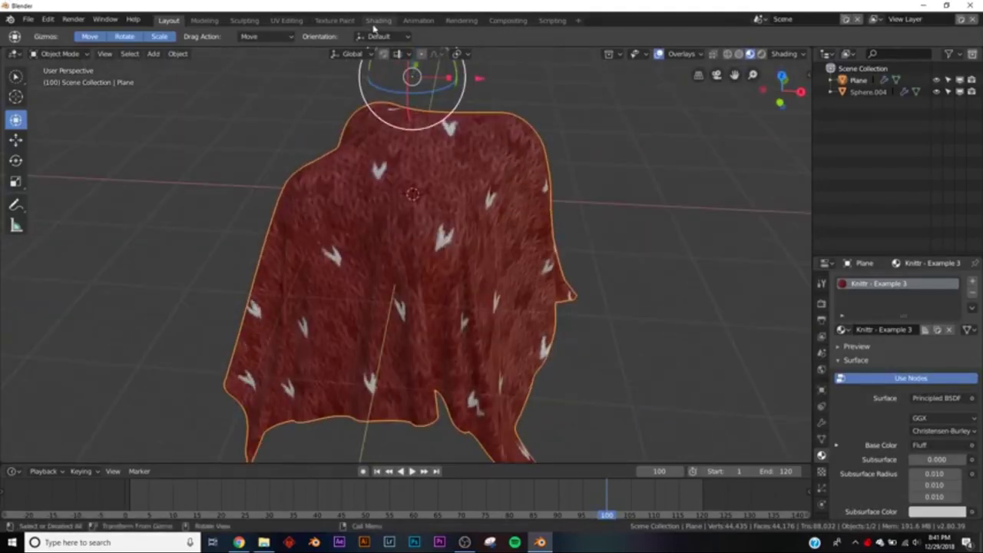
Step: In Blender, switch to the Shading workspace and hide the viewport overlays to view the knitted cloth
{"action": "left_click", "coordinate": [378, 20]}
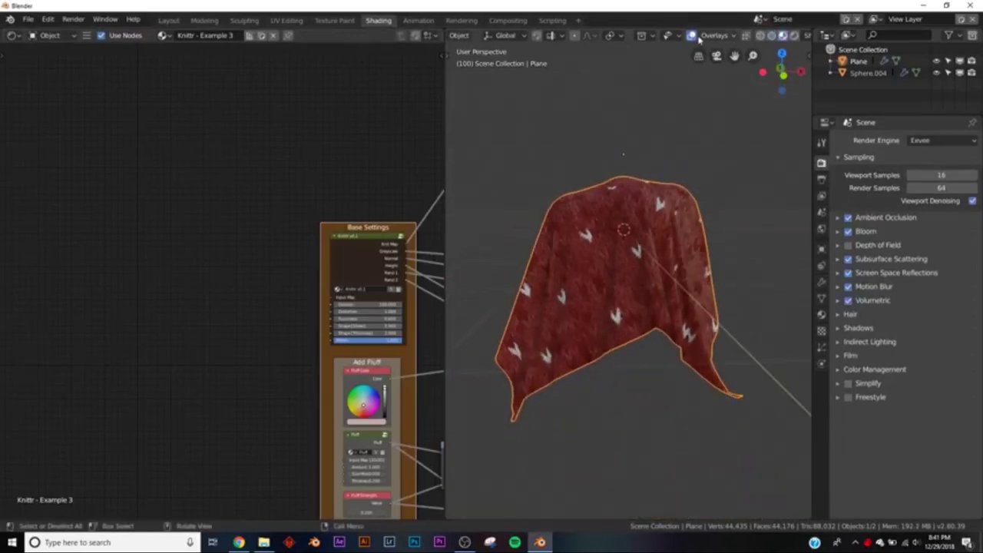
{"action": "left_click", "coordinate": [691, 35]}
{"action": "scroll", "coordinate": [639, 285], "scroll_direction": "up", "scroll_amount": 4}
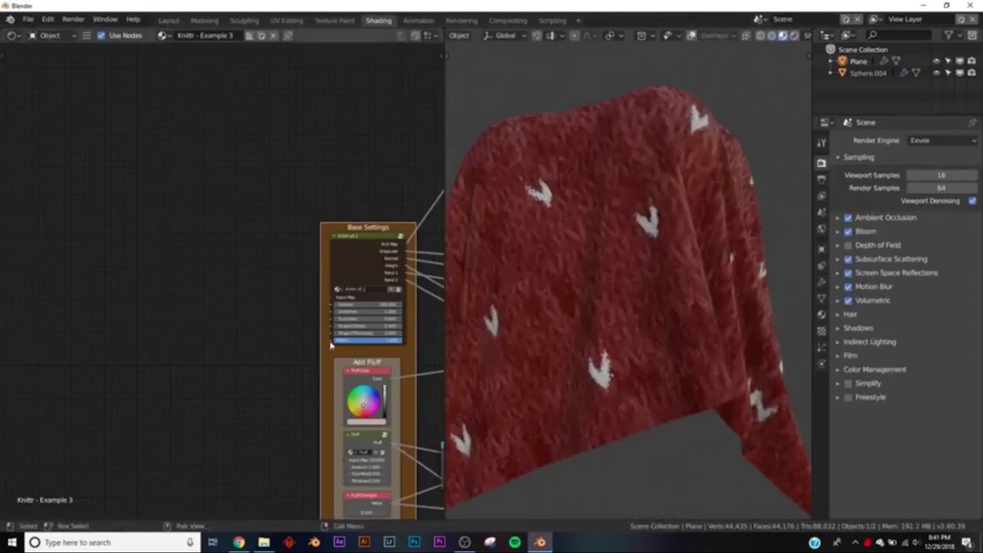
Step: Set the Knittr node's Division to 224.6 and its Fuzziness to 0.2
{"action": "scroll", "coordinate": [278, 204], "scroll_direction": "up", "scroll_amount": 7}
{"action": "left_click_drag", "start_coordinate": [278, 232], "coordinate": [355, 232]}
{"action": "middle_click_drag", "start_coordinate": [776, 361], "coordinate": [643, 297]}
{"action": "scroll", "coordinate": [579, 274], "scroll_direction": "up", "scroll_amount": 5}
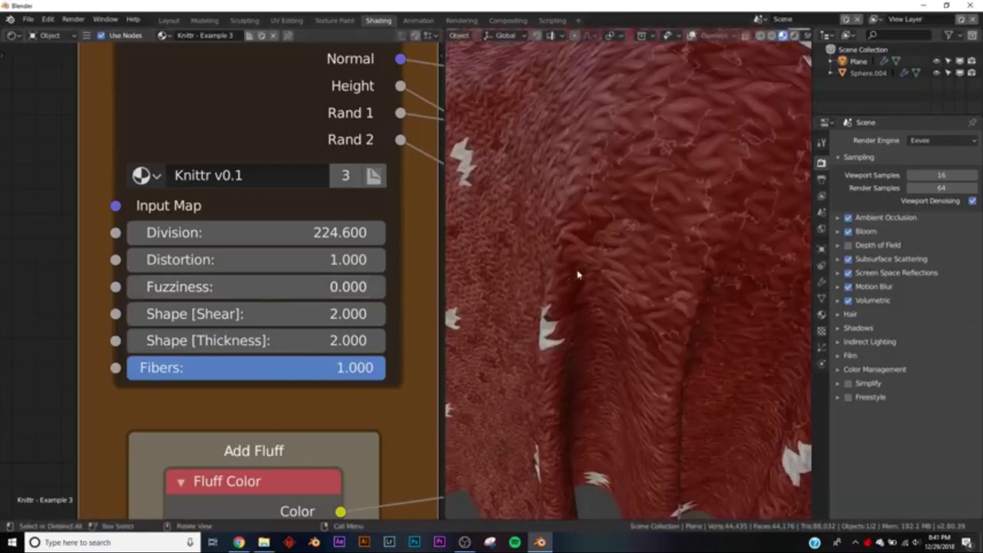
{"action": "mouse_move", "coordinate": [223, 277]}
{"action": "left_mouse_down"}
{"action": "mouse_move", "coordinate": [238, 277]}
{"action": "mouse_move", "coordinate": [208, 286]}
{"action": "left_mouse_up"}
{"action": "scroll", "coordinate": [629, 292], "scroll_direction": "down", "scroll_amount": 5}
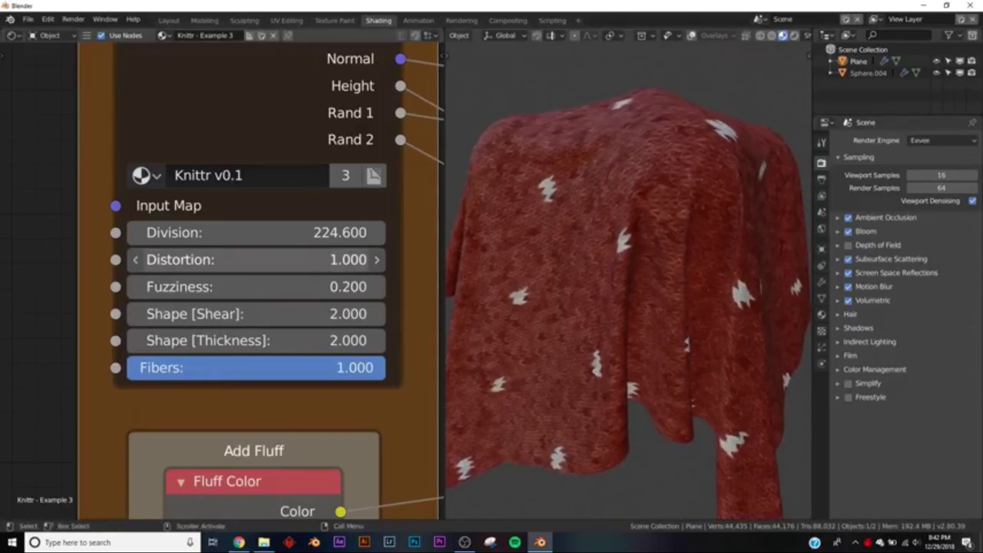
Step: Try a Shape [Shear] of 27.1 and a Shape [Thickness] of 17.9 on the Knittr node, undoing each
{"action": "left_click_drag", "start_coordinate": [246, 314], "coordinate": [307, 314]}
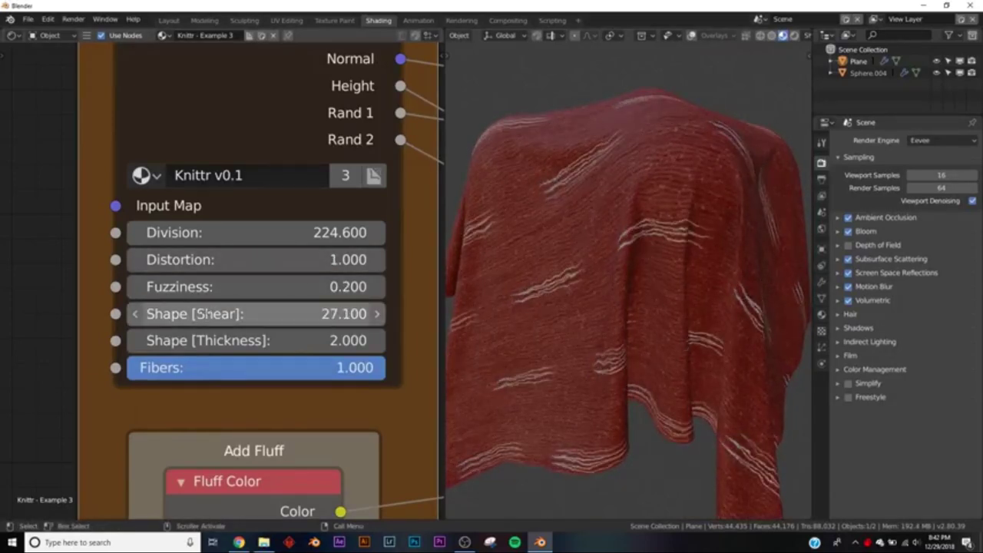
{"action": "key", "text": "ctrl+z"}
{"action": "left_click_drag", "start_coordinate": [209, 340], "coordinate": [269, 340]}
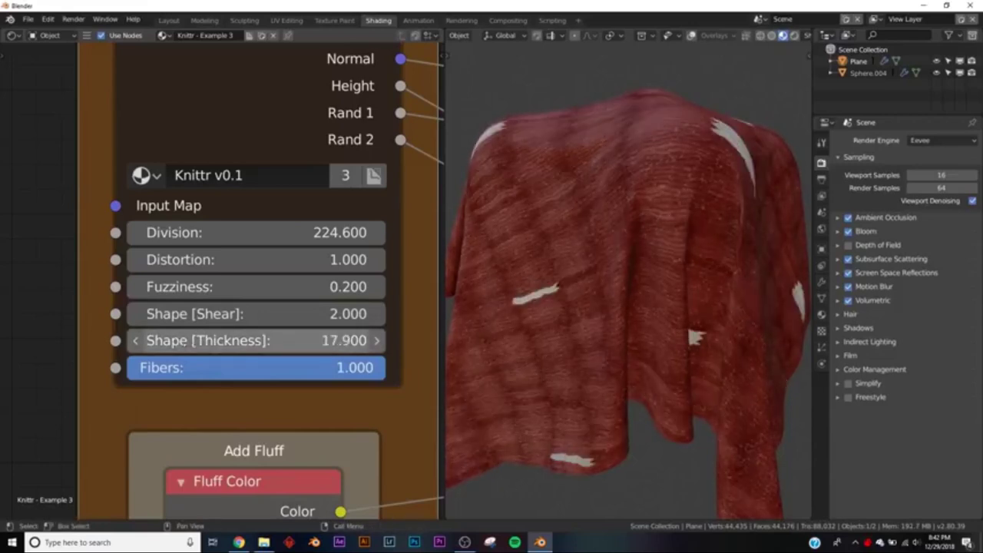
{"action": "key", "text": "ctrl+z"}
{"action": "key", "text": "ctrl+z"}
Step: Change the brightness and tint of the Fluff Color node and undo the last change
{"action": "scroll", "coordinate": [261, 277], "scroll_direction": "down", "scroll_amount": 4}
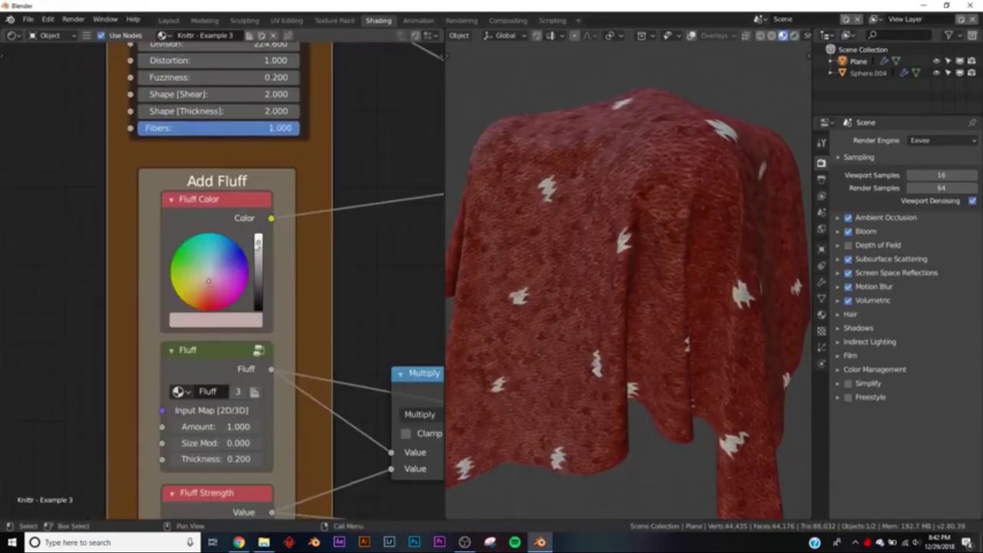
{"action": "scroll", "coordinate": [601, 206], "scroll_direction": "up", "scroll_amount": 8}
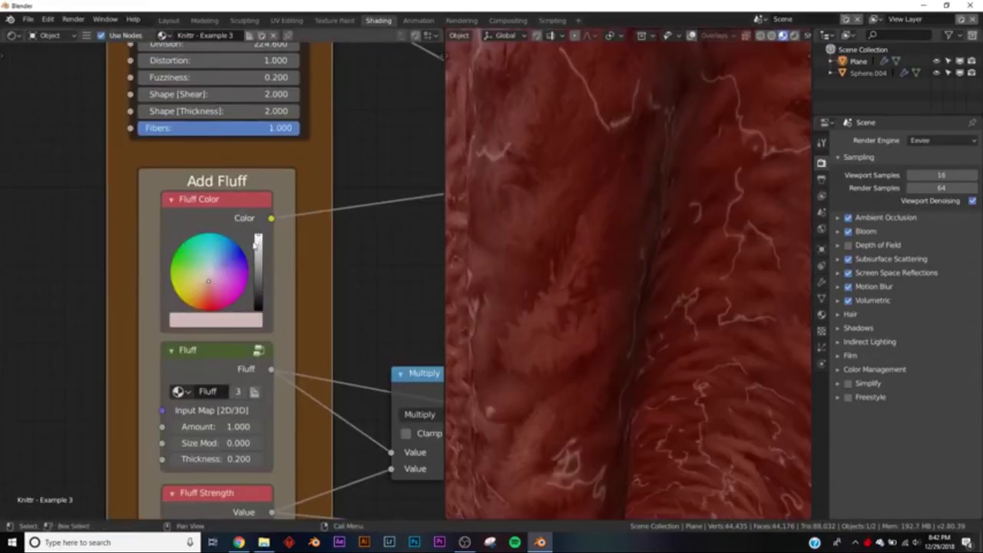
{"action": "key", "text": "g"}
{"action": "left_click", "coordinate": [218, 270]}
{"action": "key", "text": "ctrl+z"}
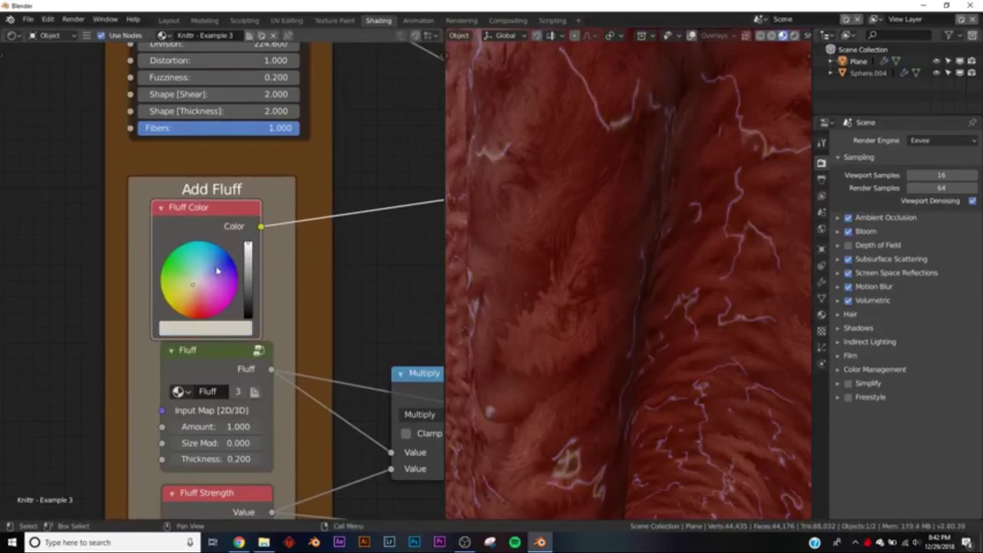
Step: Set the Mix node's Color1 to dark purple (R 0.105, G 0.032) and Color2 to yellow (R 0.392, G 0.384, B 0.068)
{"action": "scroll", "coordinate": [218, 271], "scroll_direction": "down", "scroll_amount": 6}
{"action": "scroll", "coordinate": [227, 327], "scroll_direction": "up", "scroll_amount": 8}
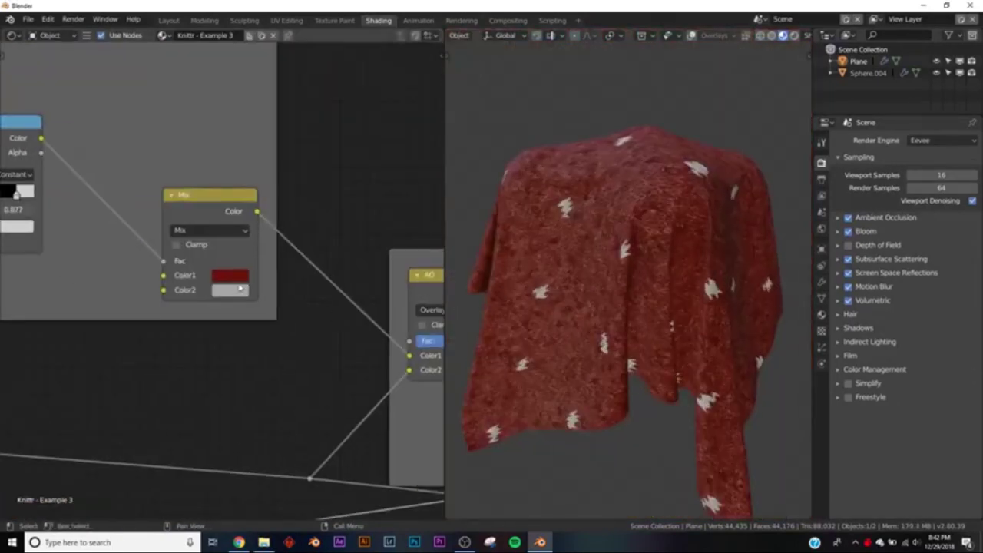
{"action": "left_click", "coordinate": [230, 276]}
{"action": "left_click_drag", "start_coordinate": [261, 134], "coordinate": [281, 152]}
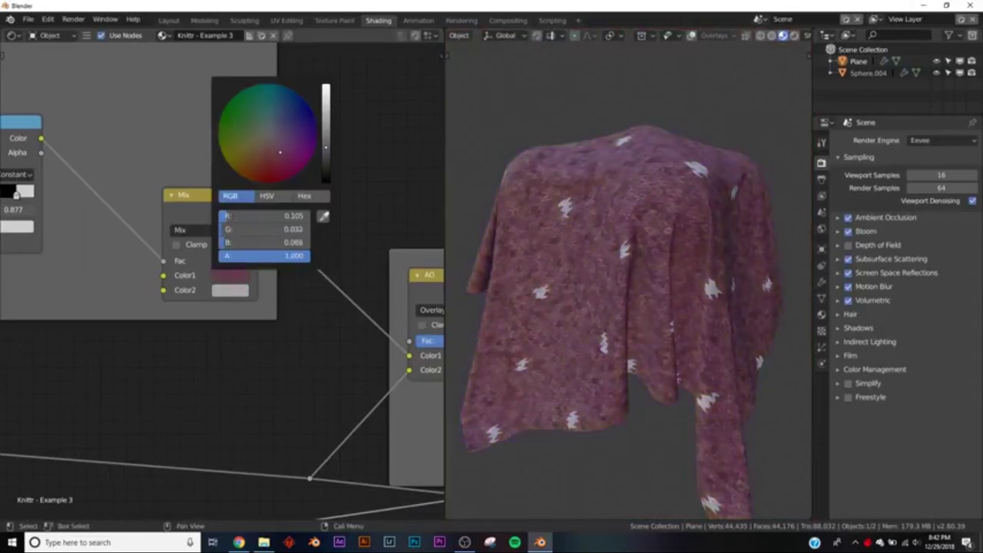
{"action": "left_click", "coordinate": [231, 290]}
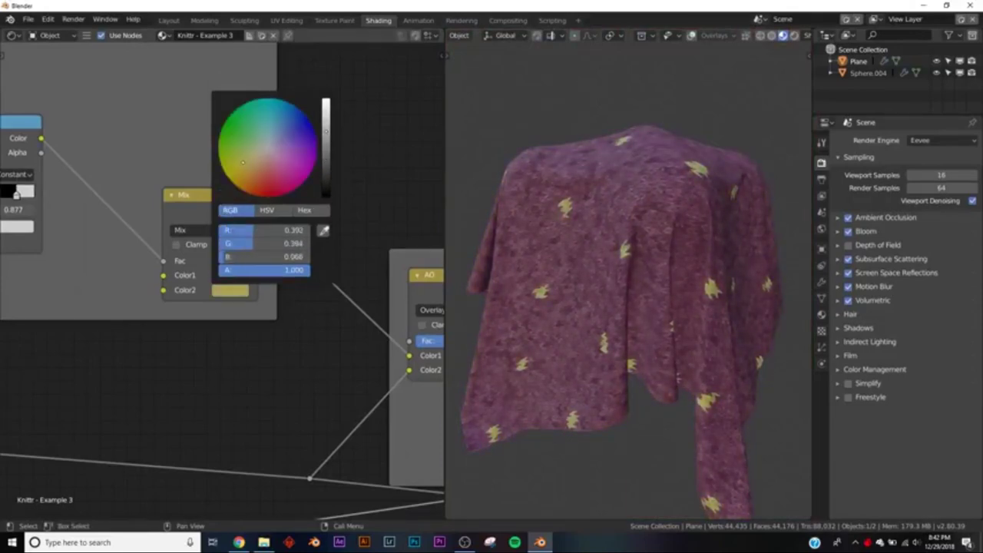
Step: Adjust the settings of the nodes feeding the Mix node and check the pattern on the cloth
{"action": "middle_click_drag", "start_coordinate": [285, 161], "coordinate": [508, 147]}
{"action": "mouse_move", "coordinate": [192, 230]}
{"action": "left_mouse_down"}
{"action": "mouse_move", "coordinate": [169, 229]}
{"action": "mouse_move", "coordinate": [200, 229]}
{"action": "left_mouse_up"}
{"action": "mouse_move", "coordinate": [192, 183]}
{"action": "left_mouse_down"}
{"action": "mouse_move", "coordinate": [241, 182]}
{"action": "mouse_move", "coordinate": [198, 185]}
{"action": "left_mouse_up"}
{"action": "middle_click_drag", "start_coordinate": [746, 312], "coordinate": [752, 352]}
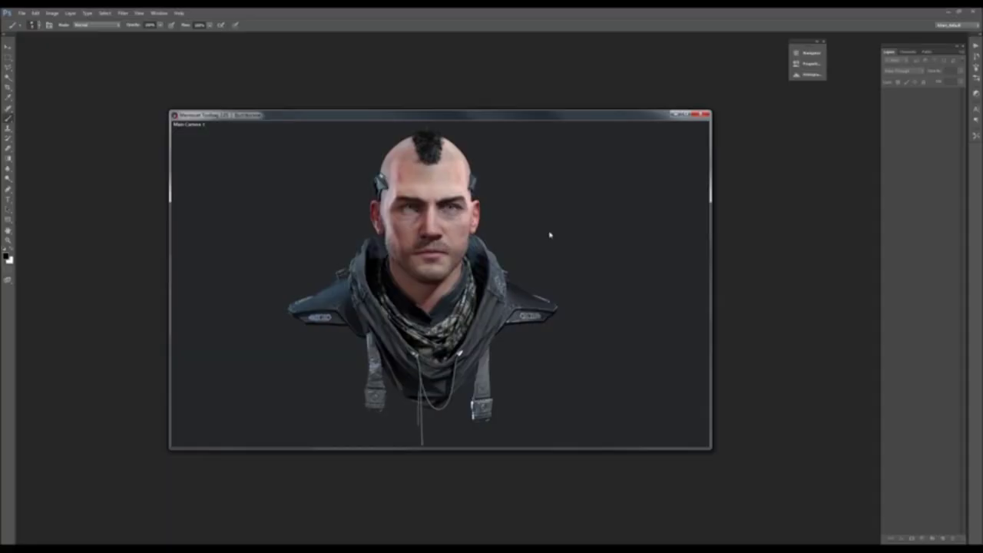
Step: Examine the character bust in Marmoset Toolbag up close, including the implant on the back of the head
{"action": "scroll", "coordinate": [549, 237], "scroll_direction": "up", "scroll_amount": 5}
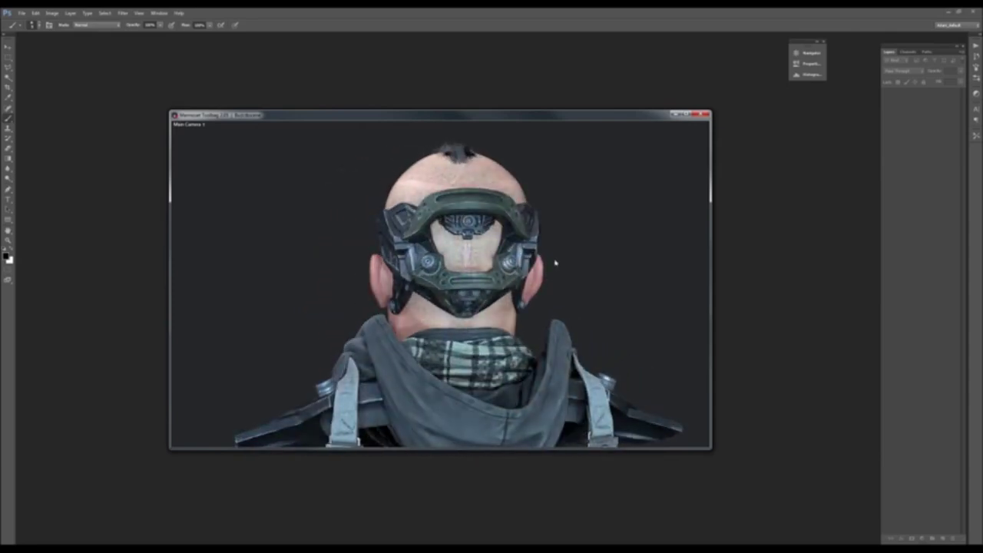
{"action": "key", "text": "Tab"}
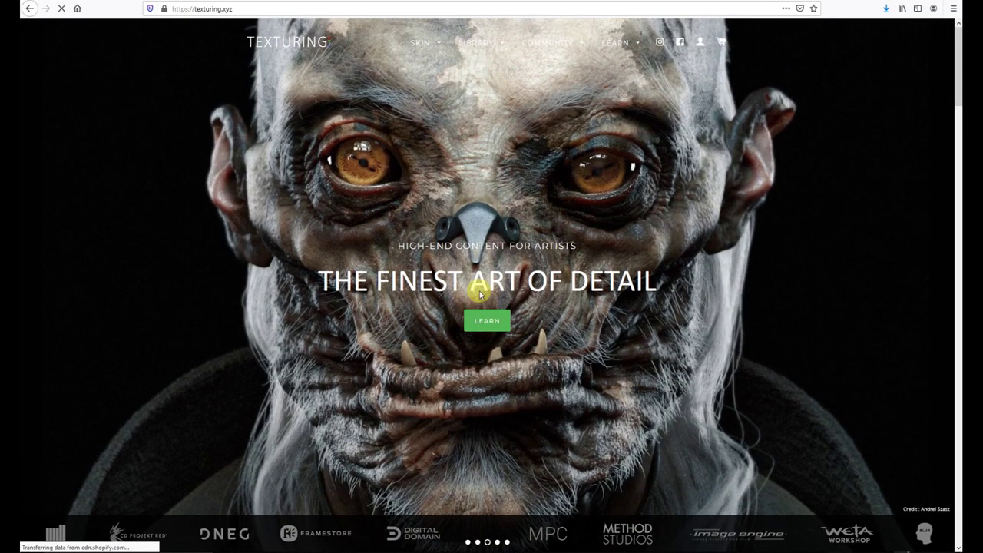
Step: Look through the Texturing.xyz homepage, including its human skin library, case studies and gallery sections
{"action": "scroll", "coordinate": [549, 298], "scroll_direction": "down", "scroll_amount": 8}
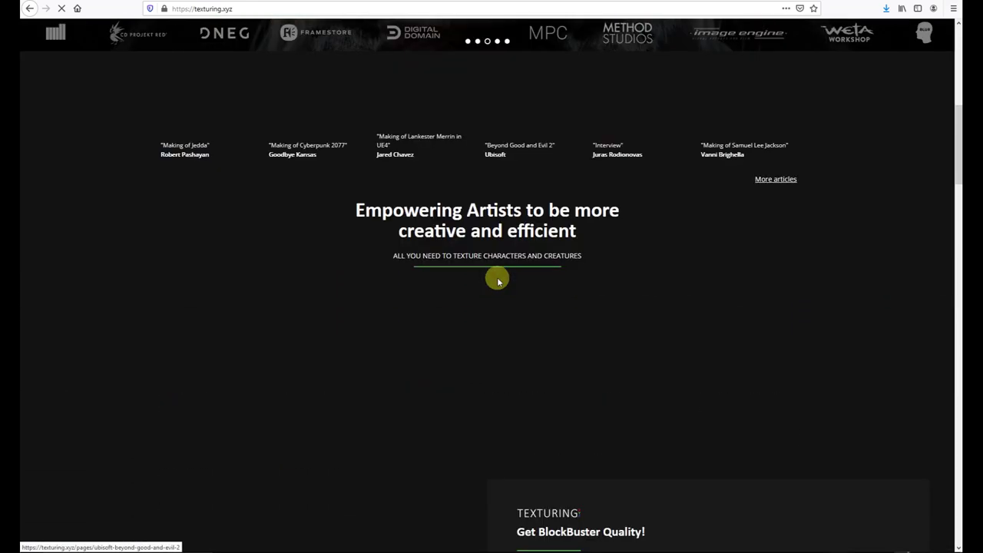
{"action": "scroll", "coordinate": [547, 373], "scroll_direction": "down", "scroll_amount": 8}
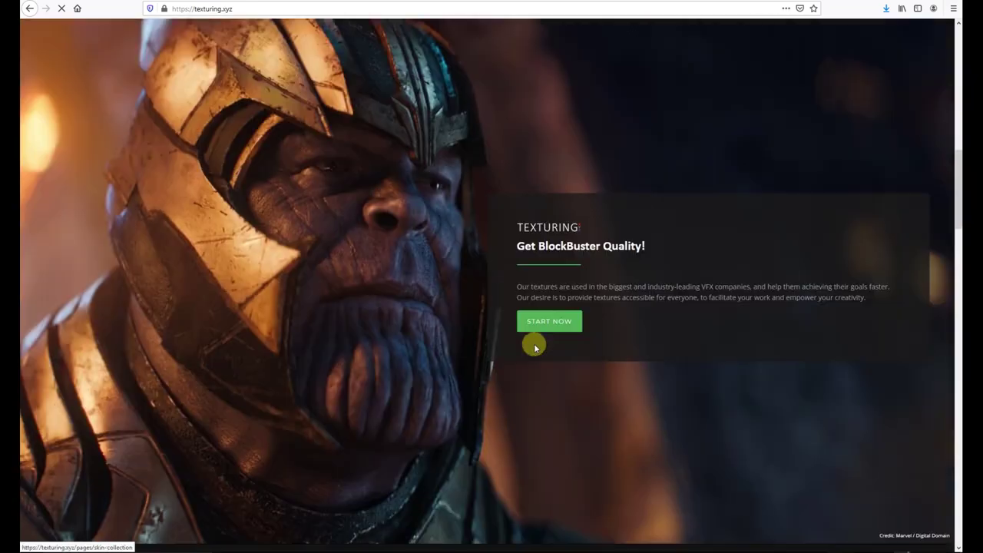
{"action": "scroll", "coordinate": [405, 288], "scroll_direction": "down", "scroll_amount": 6}
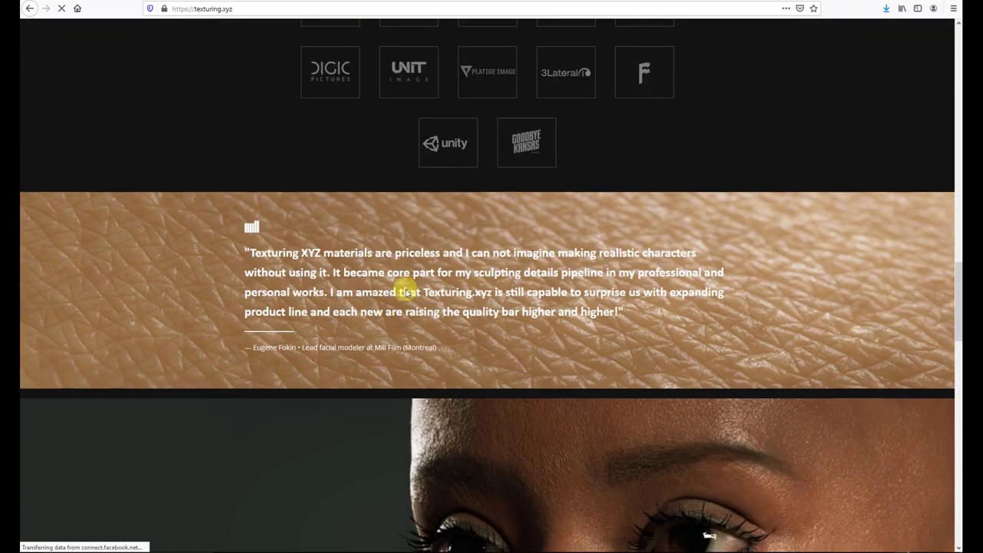
{"action": "scroll", "coordinate": [599, 284], "scroll_direction": "down", "scroll_amount": 3}
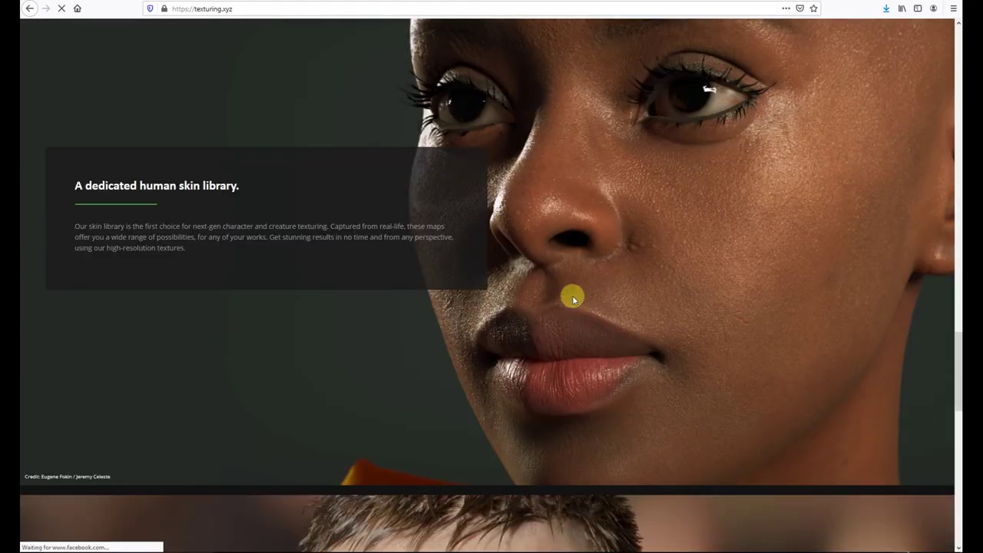
{"action": "scroll", "coordinate": [573, 298], "scroll_direction": "down", "scroll_amount": 7}
{"action": "scroll", "coordinate": [565, 290], "scroll_direction": "up", "scroll_amount": 1}
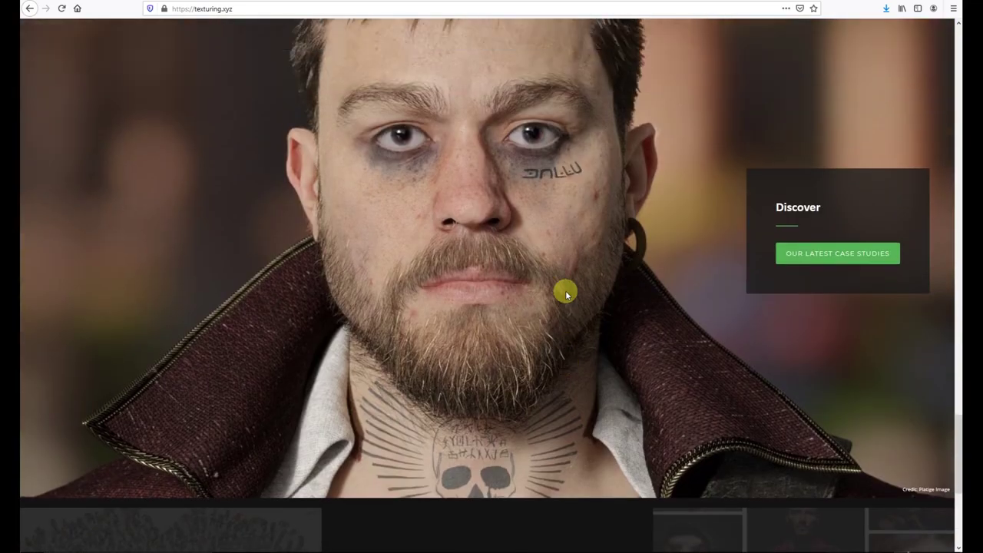
{"action": "scroll", "coordinate": [586, 315], "scroll_direction": "down", "scroll_amount": 4}
{"action": "scroll", "coordinate": [578, 307], "scroll_direction": "up", "scroll_amount": 4}
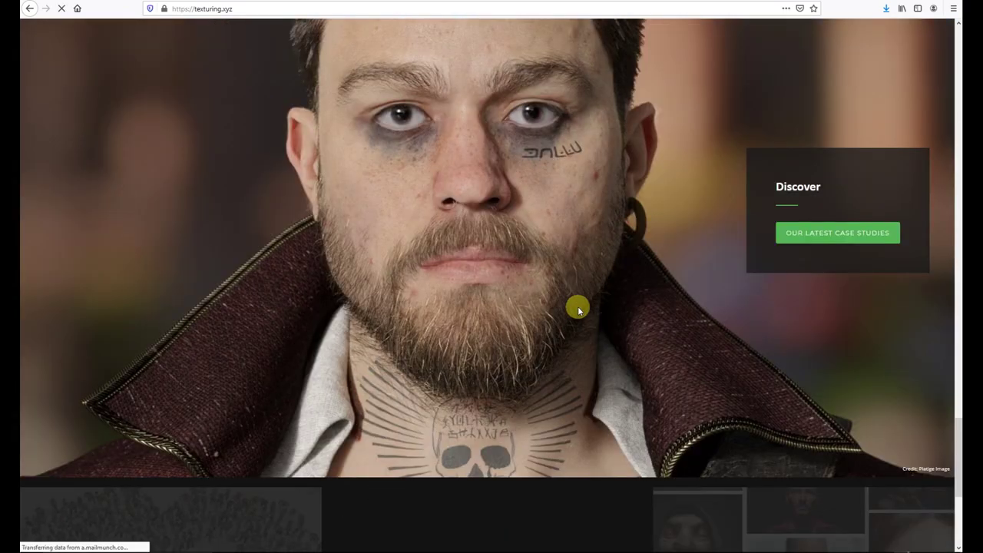
{"action": "scroll", "coordinate": [750, 368], "scroll_direction": "down", "scroll_amount": 4}
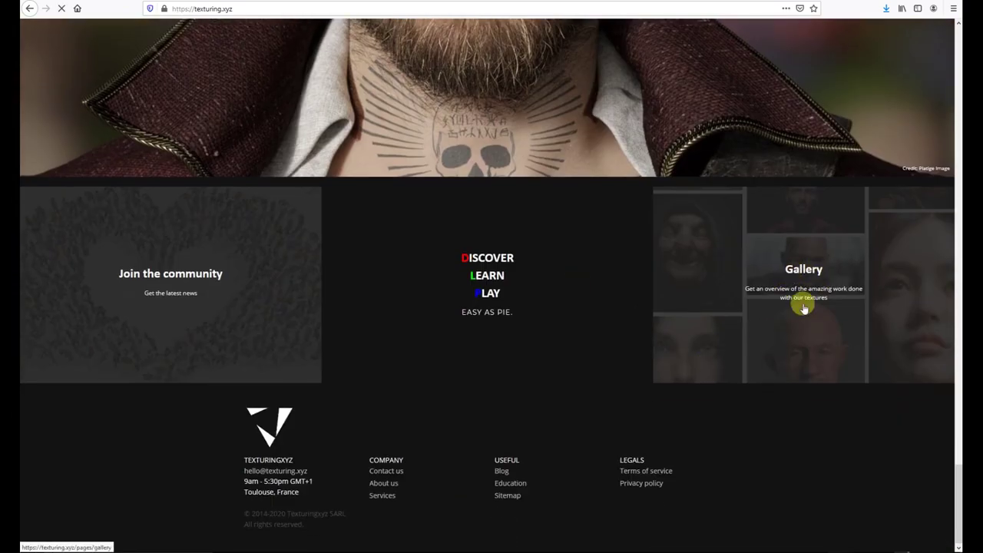
{"action": "scroll", "coordinate": [221, 302], "scroll_direction": "up", "scroll_amount": 14}
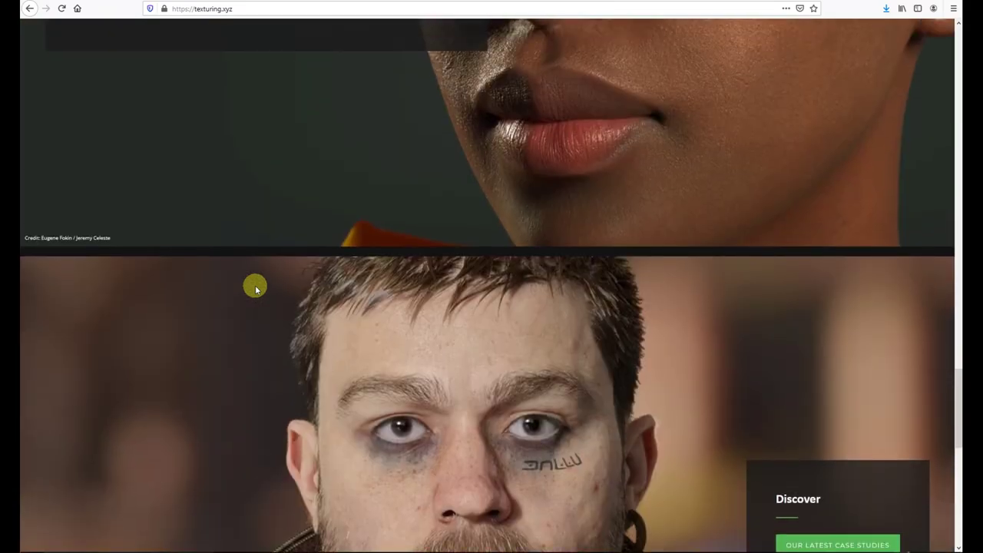
{"action": "scroll", "coordinate": [255, 287], "scroll_direction": "up", "scroll_amount": 12}
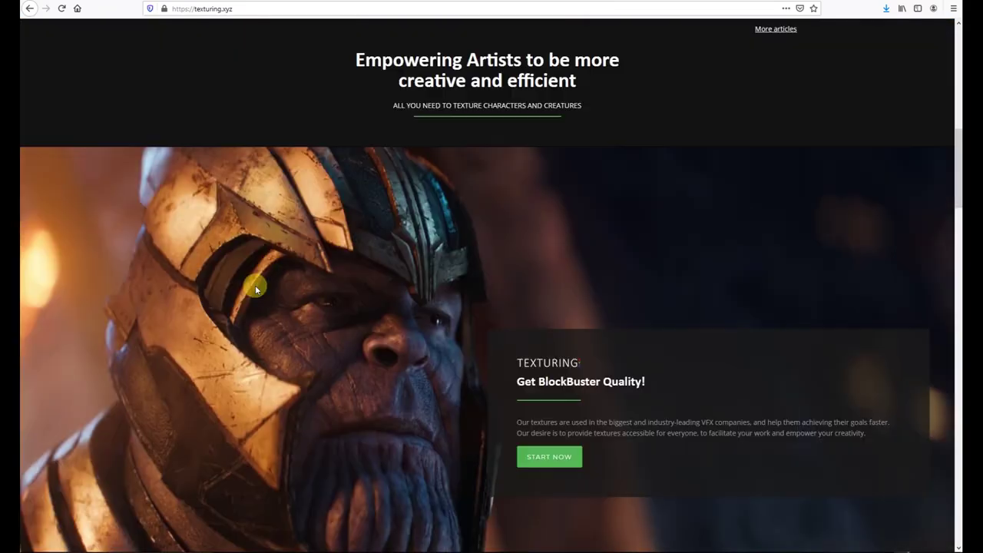
{"action": "scroll", "coordinate": [259, 287], "scroll_direction": "down", "scroll_amount": 3}
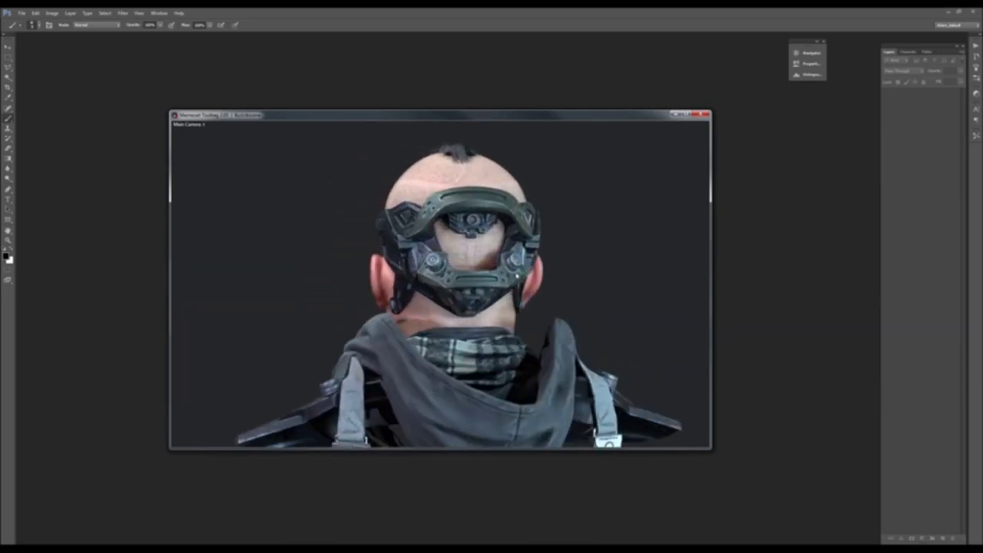
{"action": "key", "text": "Tab"}
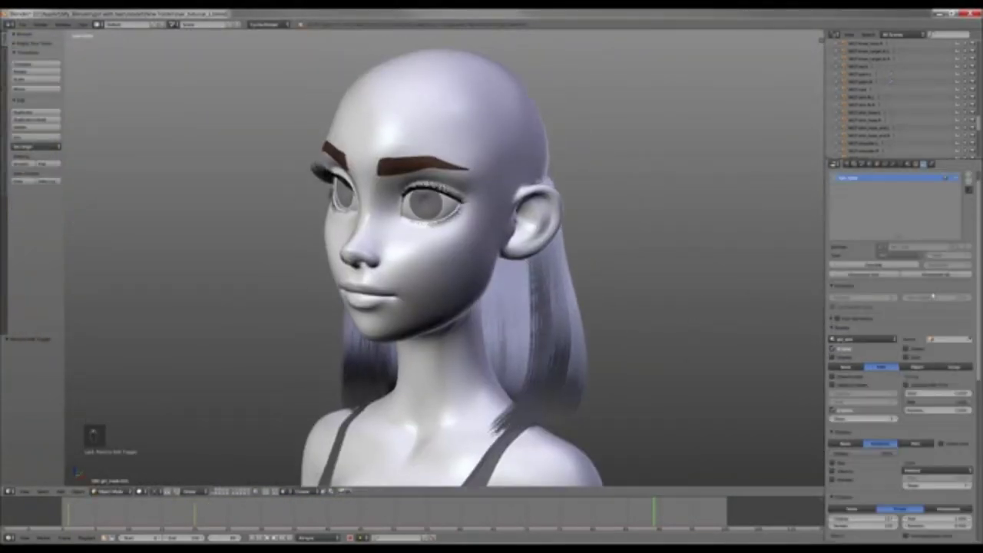
Step: Adjust the girl's hair particle system in Blender and inspect the hair from the front
{"action": "left_click", "coordinate": [969, 189]}
{"action": "left_click", "coordinate": [861, 294]}
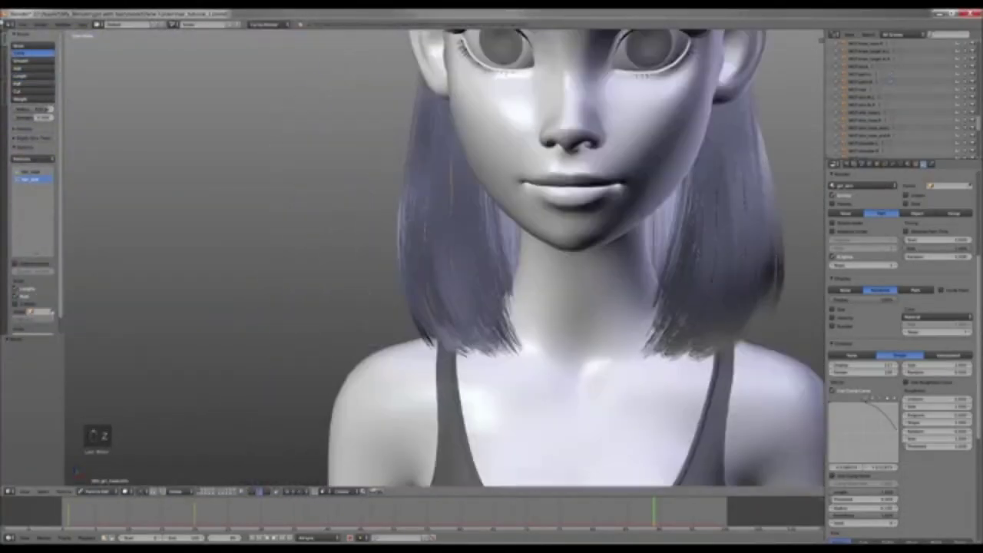
{"action": "middle_click_drag", "start_coordinate": [492, 231], "coordinate": [482, 250]}
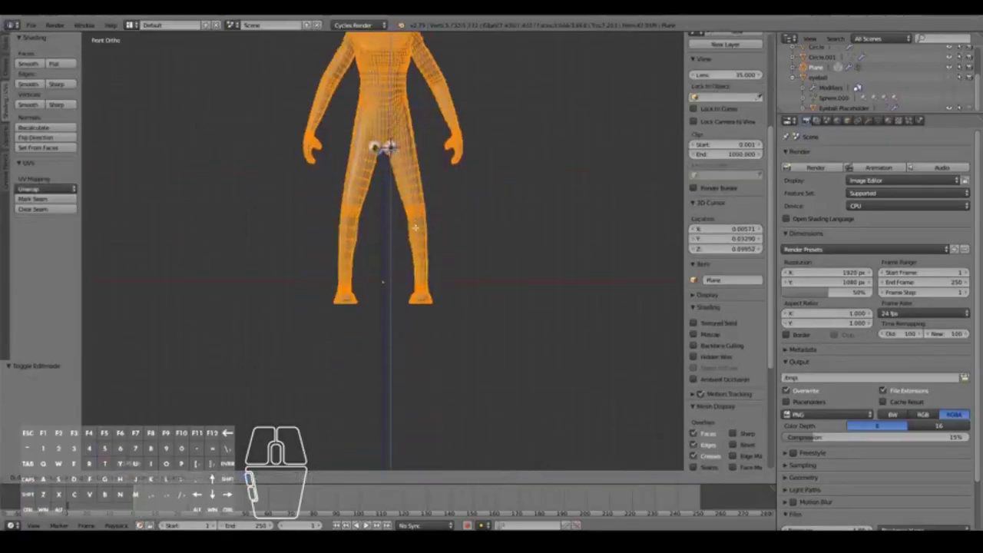
Step: Bring the full-body character into object mode and add a meta-rig armature at the scene origin
{"action": "key", "text": "KP_3"}
{"action": "key", "text": "Tab"}
{"action": "key", "text": "Tab"}
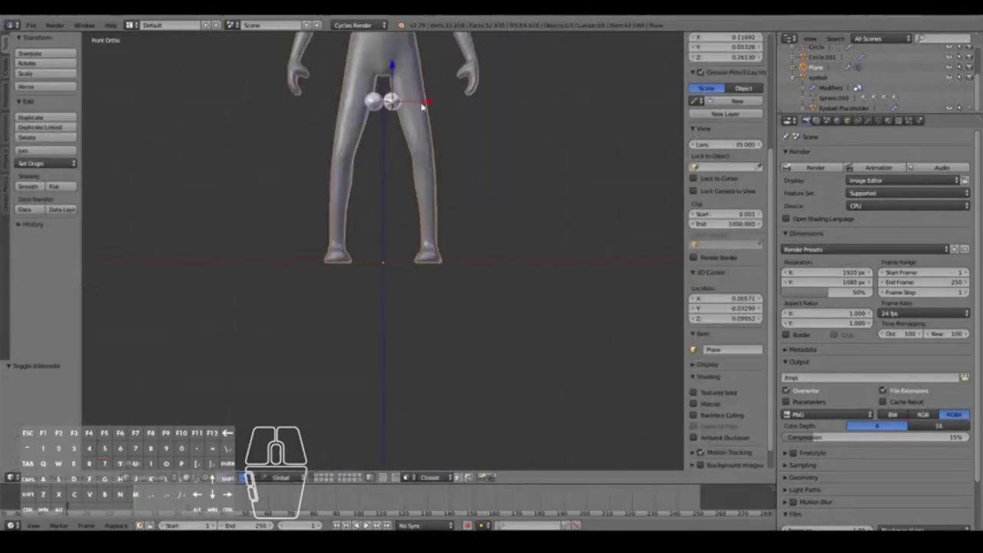
{"action": "scroll", "coordinate": [435, 161], "scroll_direction": "down", "scroll_amount": 4}
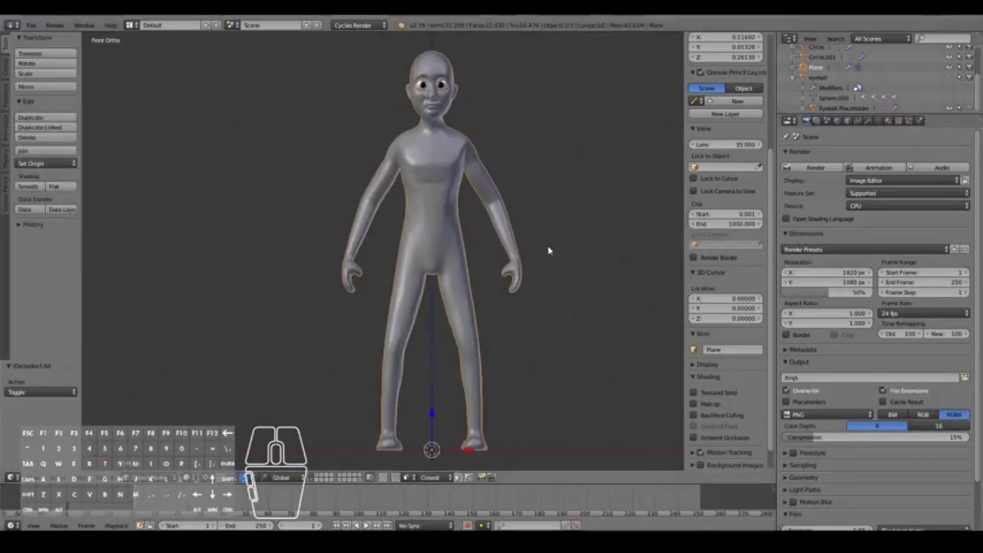
{"action": "key", "text": "shift+a"}
{"action": "mouse_move", "coordinate": [527, 267]}
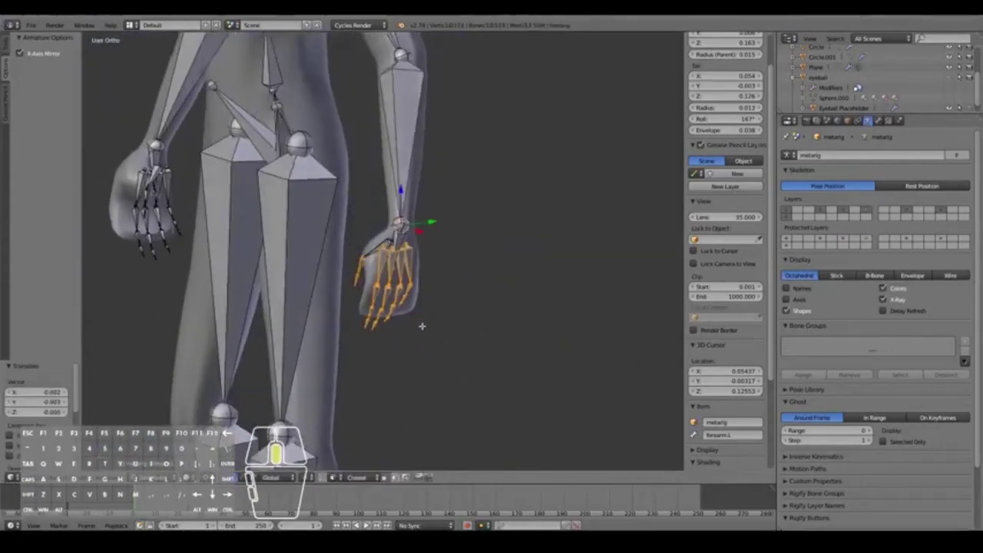
Step: Try an edit on the selected finger bones, undo it, and inspect the hand from several sides
{"action": "middle_click_drag", "start_coordinate": [422, 326], "coordinate": [461, 231]}
{"action": "scroll", "coordinate": [407, 269], "scroll_direction": "up", "scroll_amount": 2}
{"action": "key", "text": "x"}
{"action": "key", "text": "ctrl+z"}
{"action": "key", "text": "KP_3"}
{"action": "scroll", "coordinate": [527, 217], "scroll_direction": "up", "scroll_amount": 3}
{"action": "middle_click_drag", "start_coordinate": [527, 217], "coordinate": [461, 211]}
Step: Place the 3D cursor at the left hip joint and align the meta-rig's leg bones with the character's legs
{"action": "key", "text": "KP_1"}
{"action": "scroll", "coordinate": [303, 85], "scroll_direction": "down", "scroll_amount": 2}
{"action": "key", "text": "shift+s"}
{"action": "left_click", "coordinate": [304, 85]}
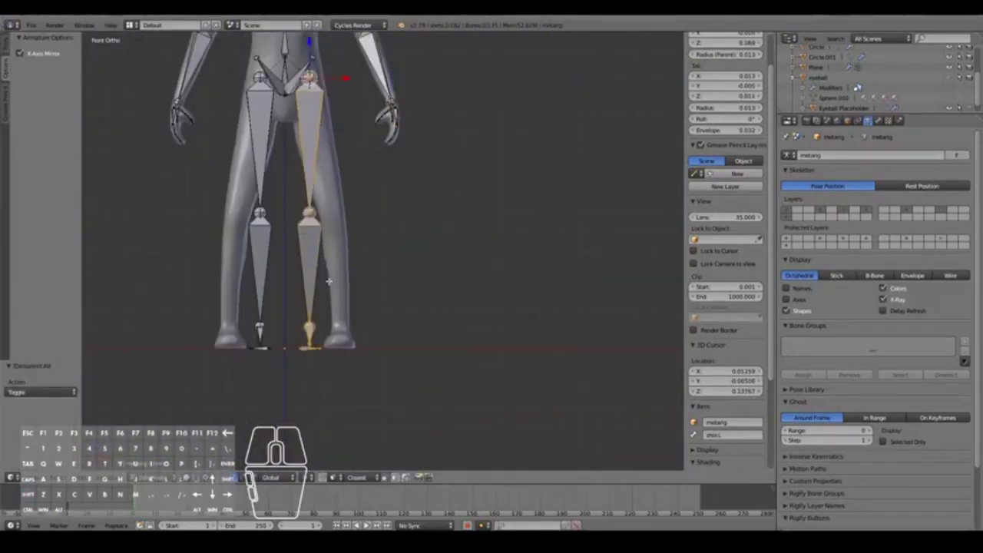
{"action": "scroll", "coordinate": [338, 384], "scroll_direction": "up", "scroll_amount": 3}
{"action": "key", "text": "a"}
{"action": "scroll", "coordinate": [338, 406], "scroll_direction": "down", "scroll_amount": 3}
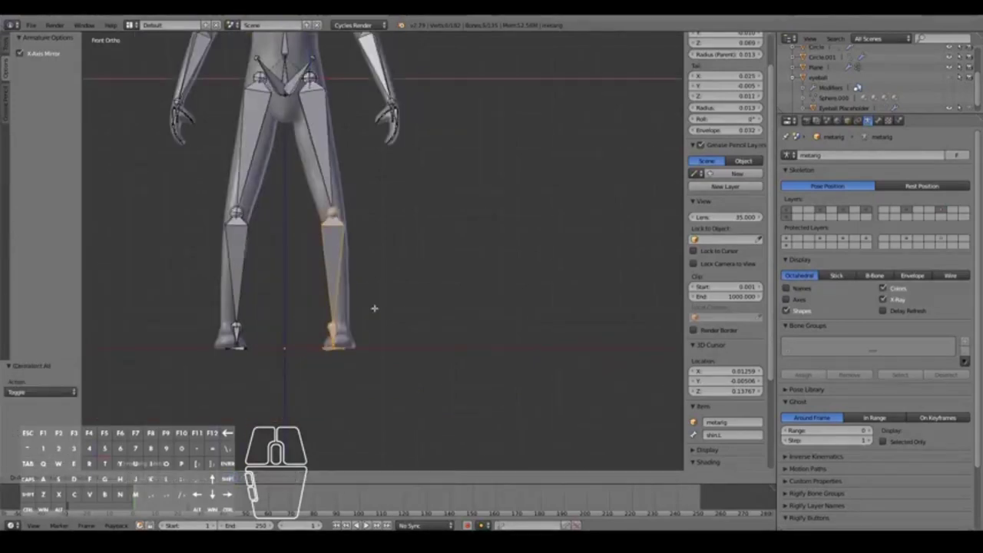
Step: Adjust the meta-rig's pelvis and lower spine bones to the character's hips and check them from the side
{"action": "scroll", "coordinate": [413, 220], "scroll_direction": "up", "scroll_amount": 3}
{"action": "right_click", "coordinate": [271, 201]}
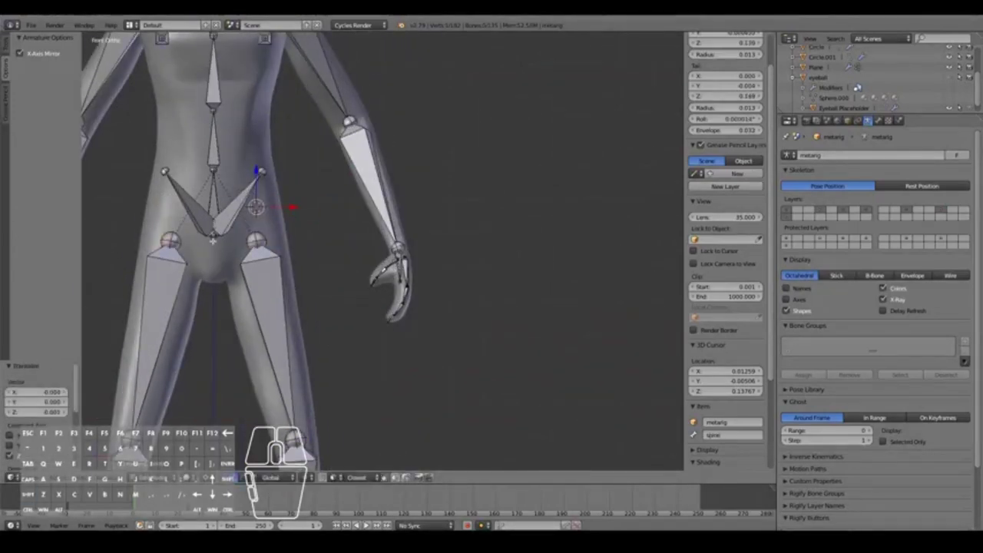
{"action": "right_click", "coordinate": [230, 215]}
{"action": "key", "text": "KP_3"}
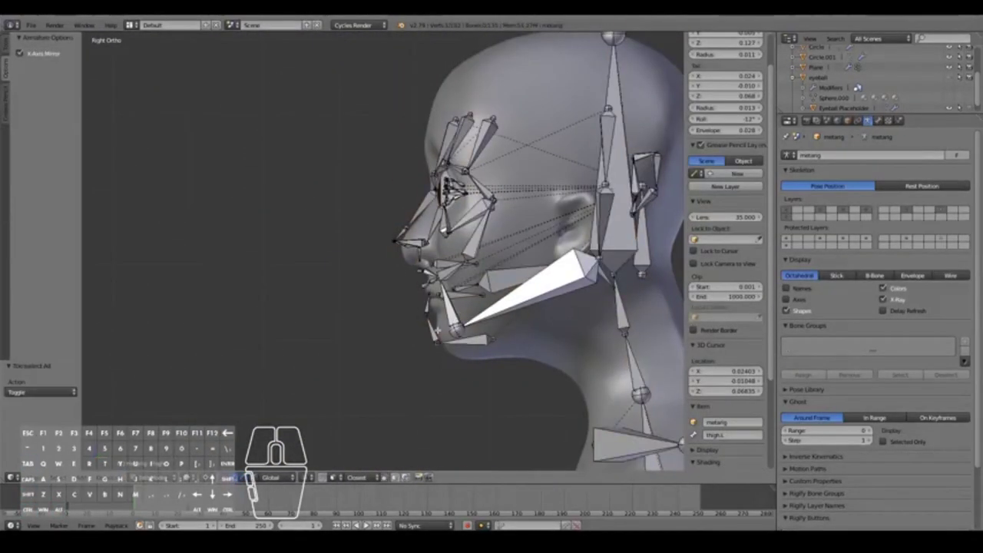
Step: Select the bones linked to the jaw in the face rig and move them to fit the head
{"action": "key", "text": "l"}
{"action": "key", "text": "g"}
{"action": "left_click", "coordinate": [481, 363]}
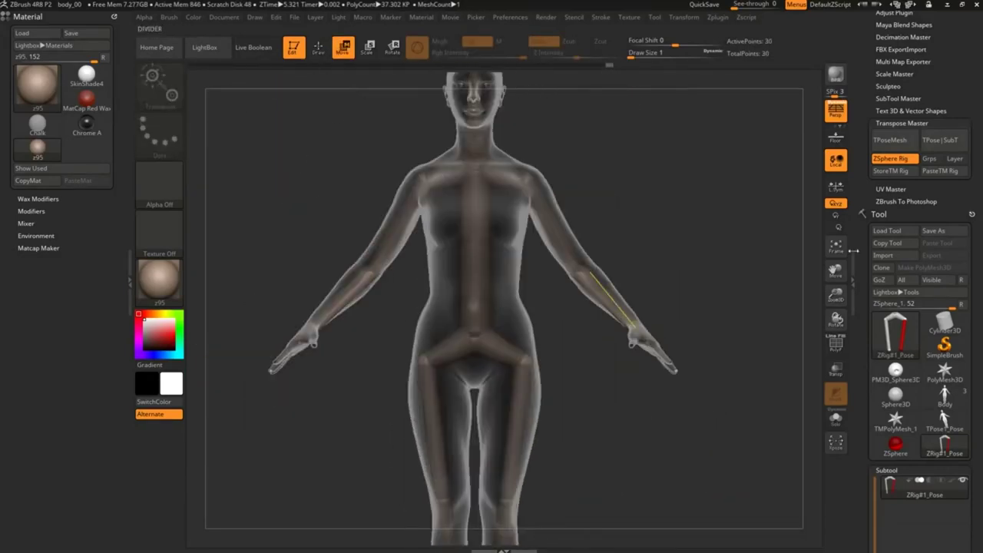
Step: Bind the body mesh to the ZSphere rig in ZBrush, test a pose, and toggle Bind Mesh again
{"action": "scroll", "coordinate": [922, 230], "scroll_direction": "down", "scroll_amount": 5}
{"action": "left_click", "coordinate": [887, 269]}
{"action": "left_click", "coordinate": [895, 281]}
{"action": "left_click_drag", "start_coordinate": [667, 372], "coordinate": [670, 144]}
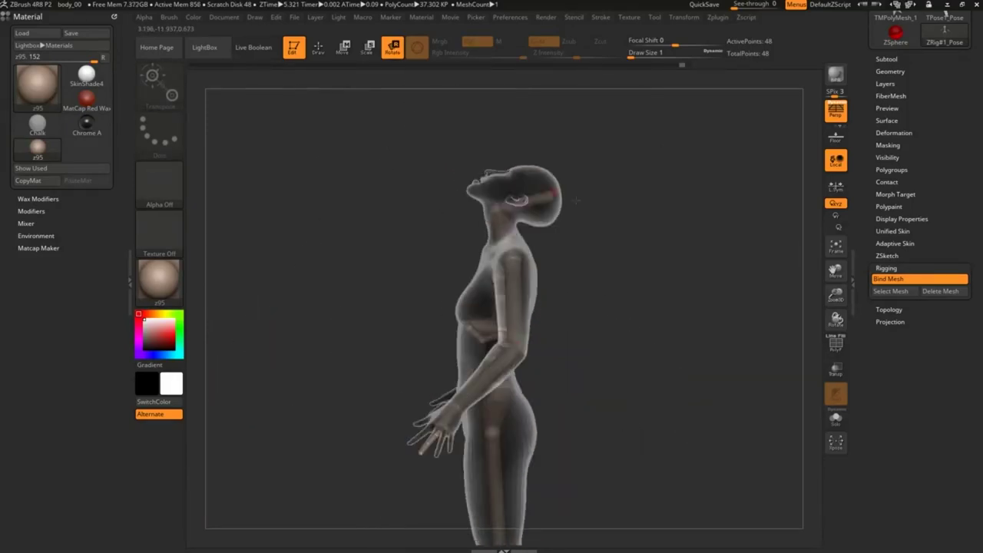
{"action": "left_click", "coordinate": [891, 278]}
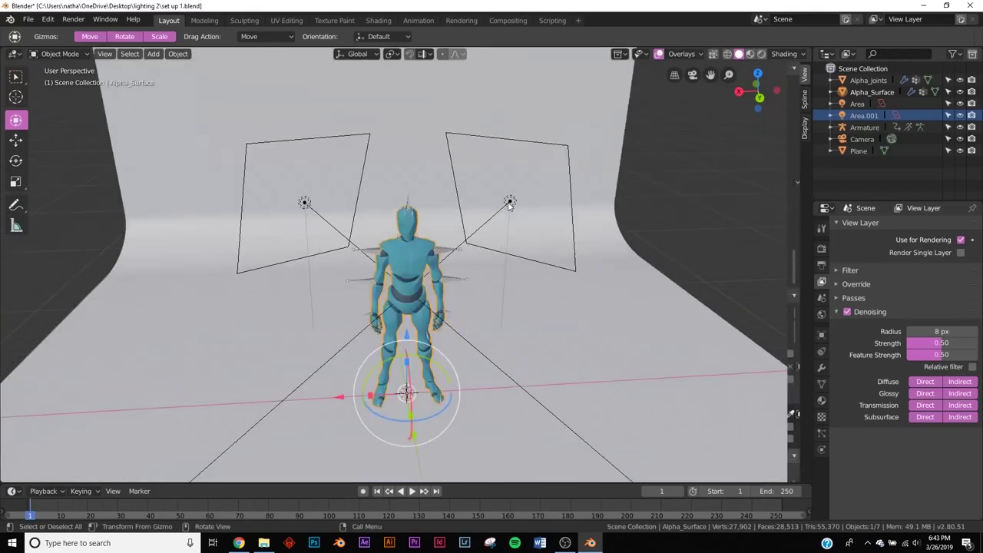
Step: Select each of the two area lights behind the figure in Blender and inspect the setup through the camera
{"action": "left_click", "coordinate": [508, 205]}
{"action": "left_click", "coordinate": [323, 211]}
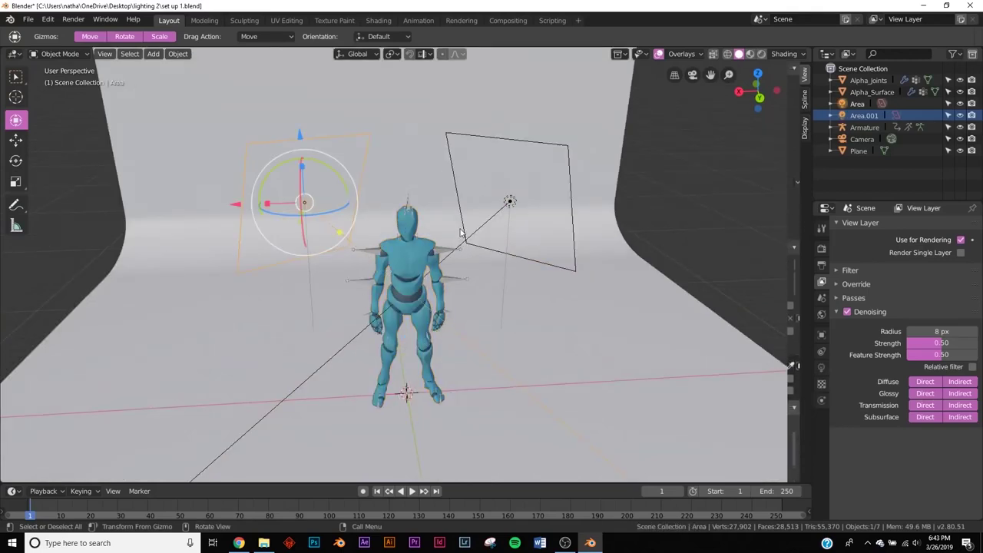
{"action": "middle_click_drag", "start_coordinate": [461, 233], "coordinate": [592, 220]}
{"action": "key", "text": "KP_0"}
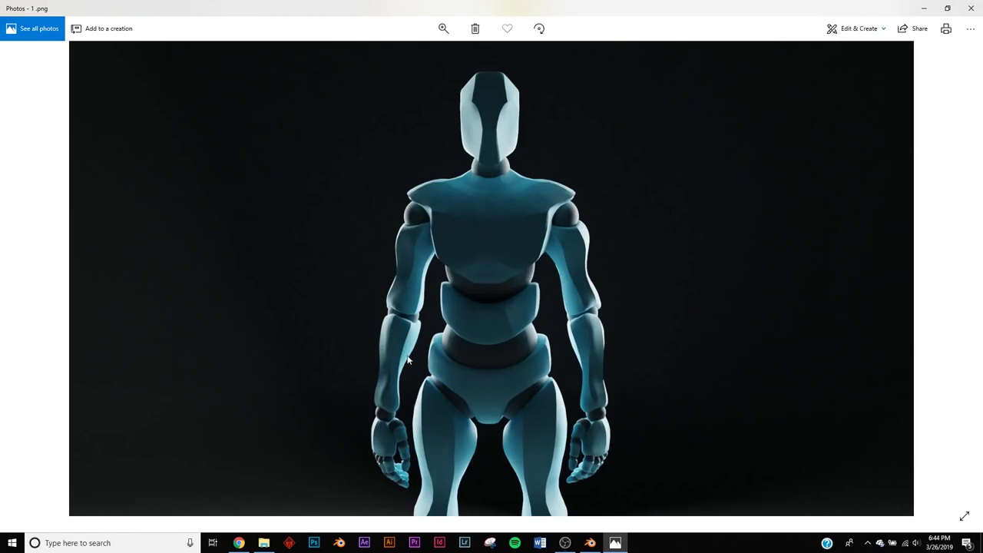
Step: Switch back to Blender and examine the three-light setup around the figure, including the camera view
{"action": "key", "text": "alt+Tab"}
{"action": "middle_click_drag", "start_coordinate": [384, 269], "coordinate": [249, 217]}
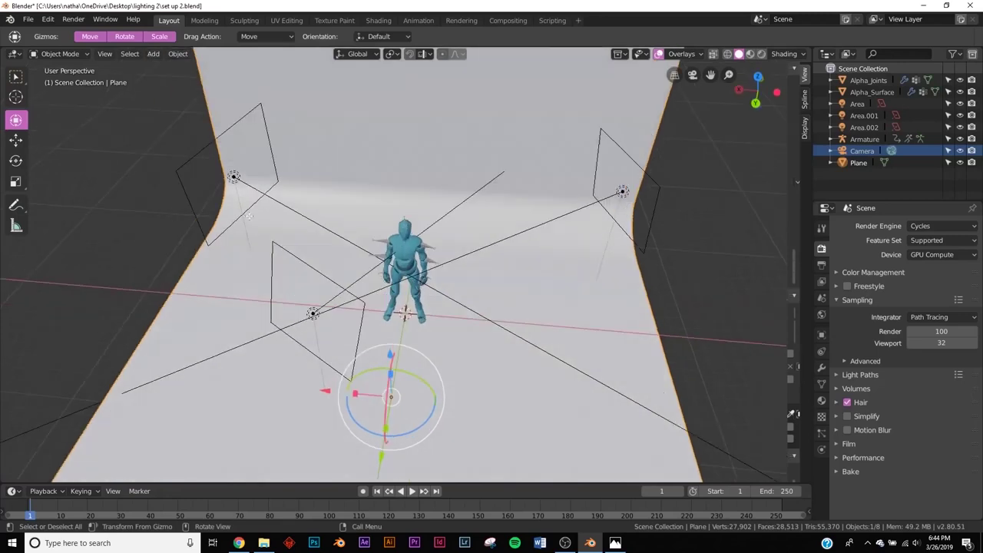
{"action": "middle_click_drag", "start_coordinate": [219, 182], "coordinate": [44, 479]}
{"action": "key", "text": "KP_0"}
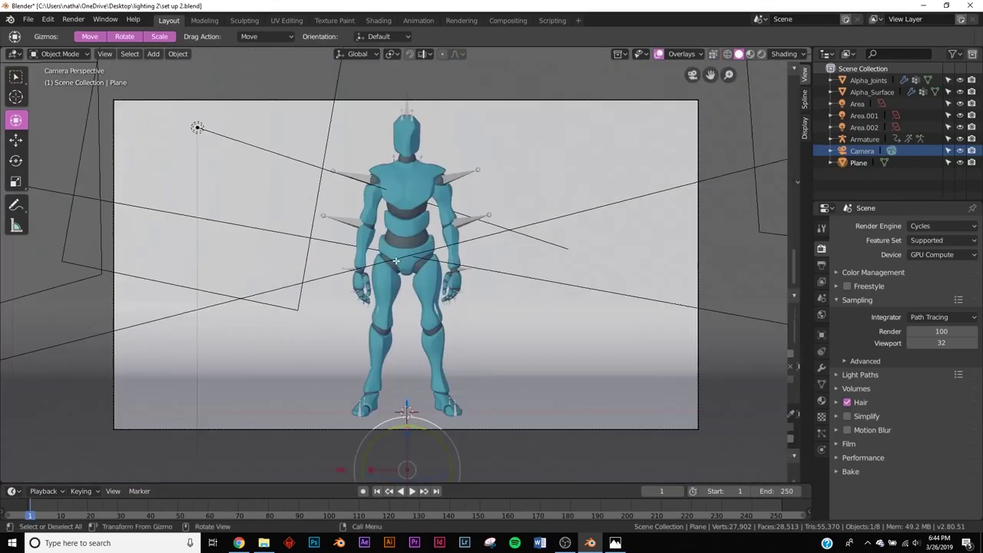
Step: Select area lights in the three-light setup, ending with Area.002, and inspect it through the camera
{"action": "left_click", "coordinate": [692, 192]}
{"action": "middle_click_drag", "start_coordinate": [108, 254], "coordinate": [323, 250]}
{"action": "left_click", "coordinate": [330, 246]}
{"action": "key", "text": "KP_0"}
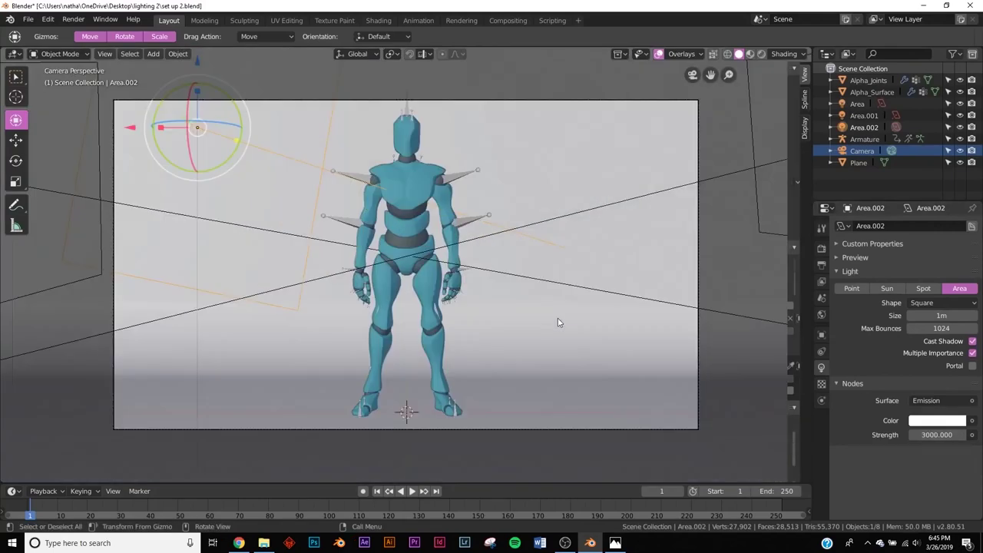
Step: Scale the Armature down and check the figure's size against the lights and in the camera view
{"action": "left_click", "coordinate": [865, 139]}
{"action": "key", "text": "s"}
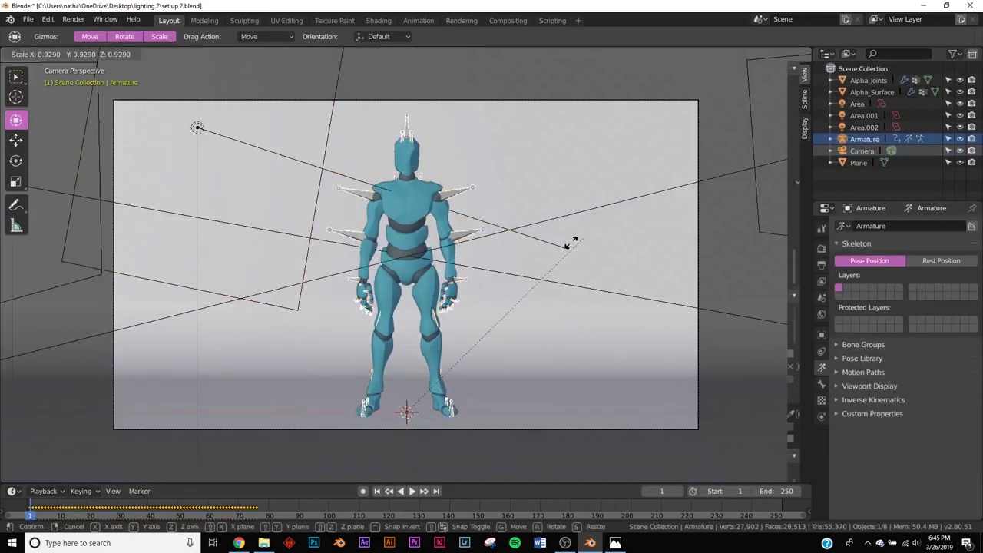
{"action": "left_click", "coordinate": [574, 334]}
{"action": "middle_click_drag", "start_coordinate": [573, 334], "coordinate": [521, 339]}
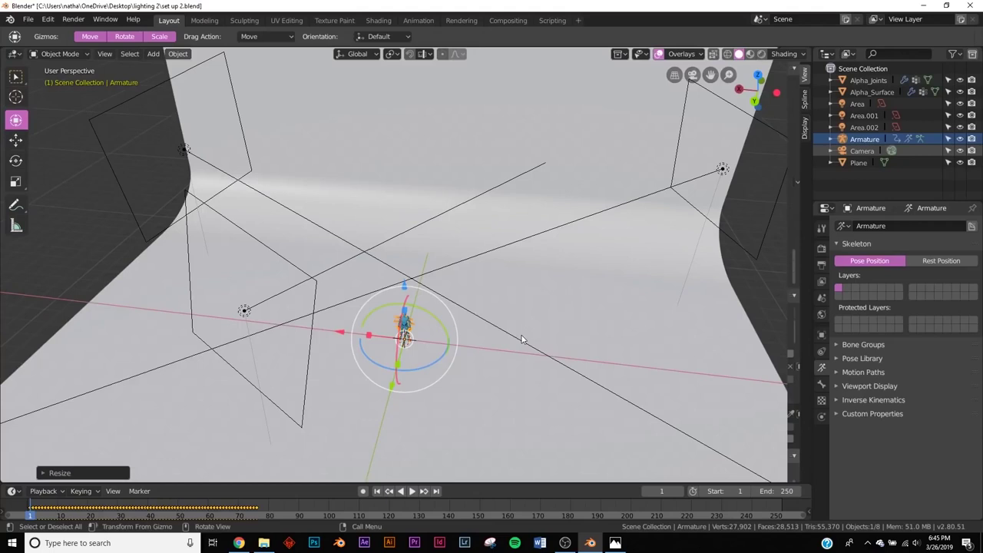
{"action": "key", "text": "KP_0"}
{"action": "key", "text": "KP_0"}
{"action": "key", "text": "KP_0"}
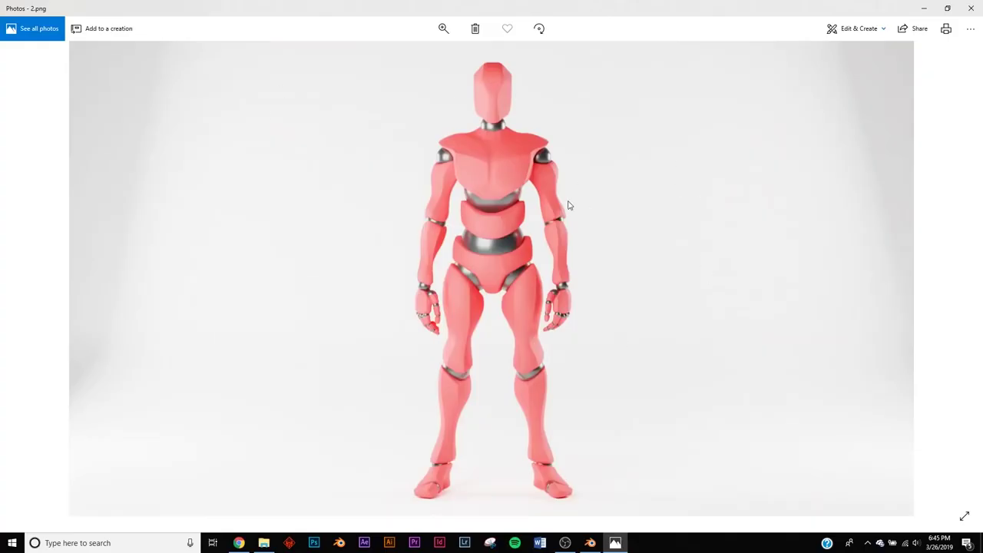
Step: Minimize the reference render and examine how the two area lights are placed around the figure in set up 3
{"action": "left_click", "coordinate": [925, 8]}
{"action": "middle_click_drag", "start_coordinate": [537, 322], "coordinate": [526, 293]}
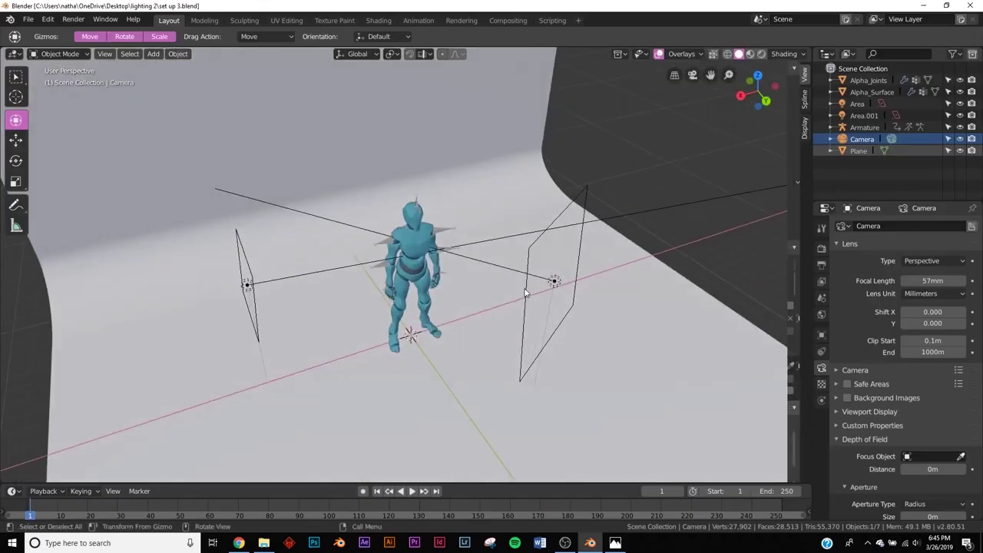
{"action": "middle_click_drag", "start_coordinate": [554, 262], "coordinate": [523, 261]}
{"action": "middle_click_drag", "start_coordinate": [185, 280], "coordinate": [200, 259]}
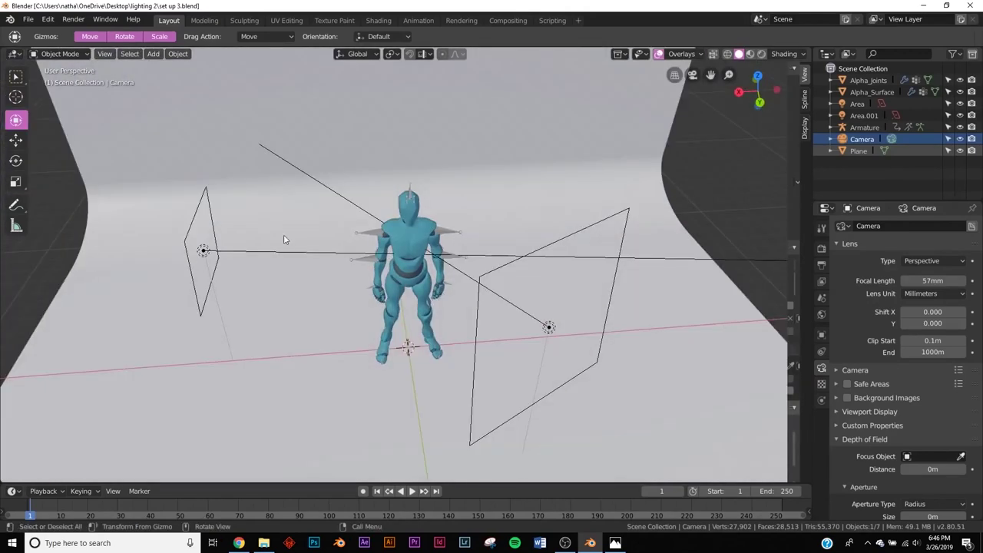
Step: Replace the Principled BSDF in the hair material with a Diffuse BSDF connected to the Material Output's Surface
{"action": "key", "text": "alt+Tab"}
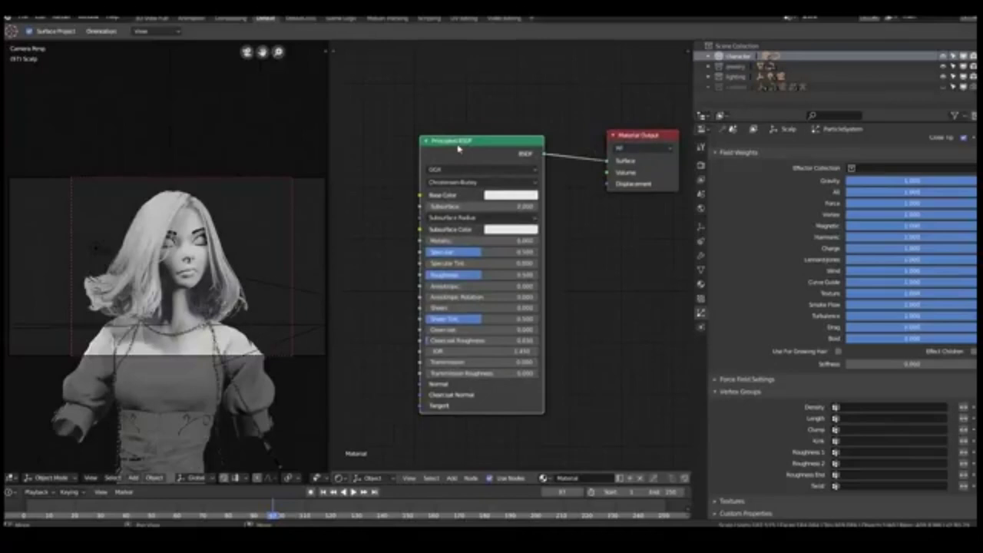
{"action": "key", "text": "x"}
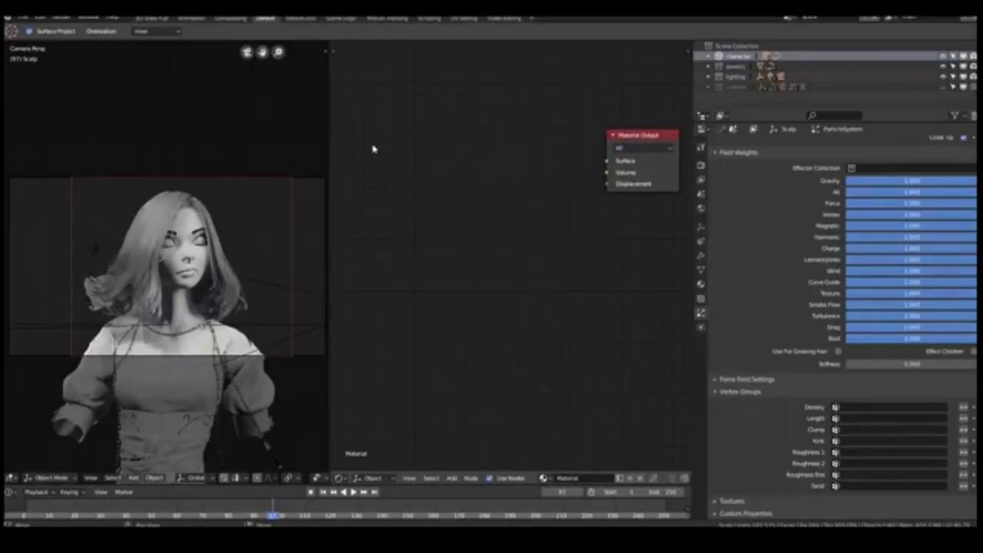
{"action": "key", "text": "shift+a"}
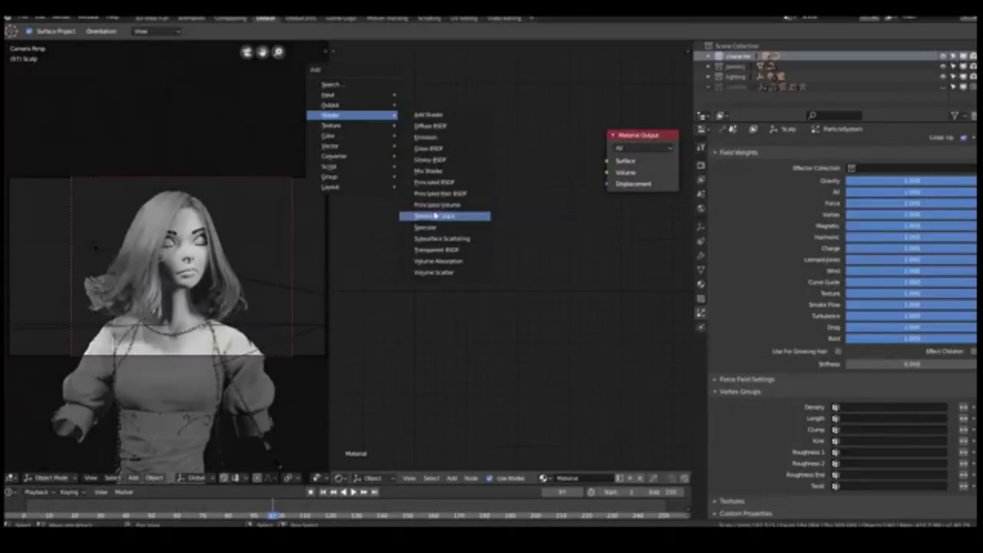
{"action": "left_click", "coordinate": [428, 125]}
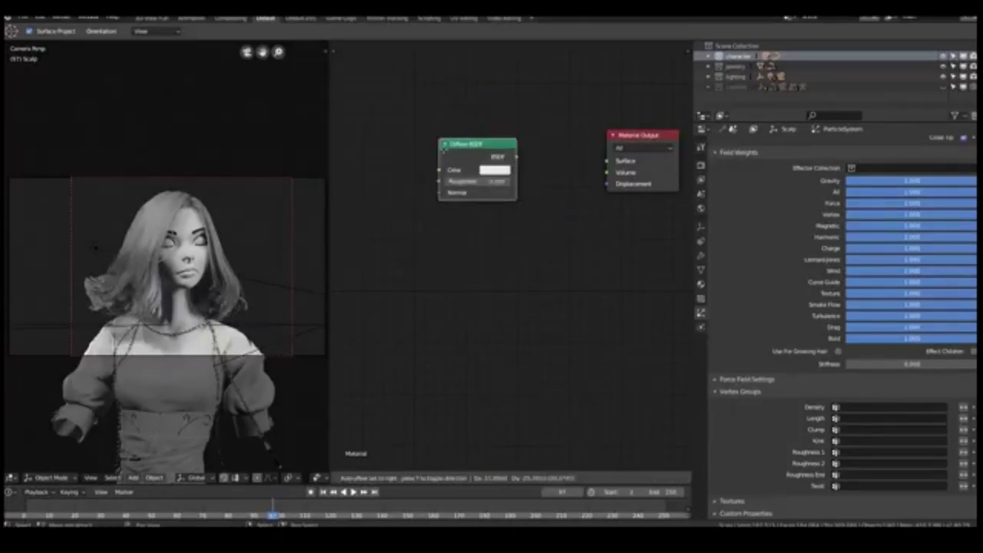
{"action": "mouse_move", "coordinate": [517, 183]}
{"action": "left_mouse_down"}
{"action": "mouse_move", "coordinate": [590, 177]}
{"action": "mouse_move", "coordinate": [609, 163]}
{"action": "left_mouse_up"}
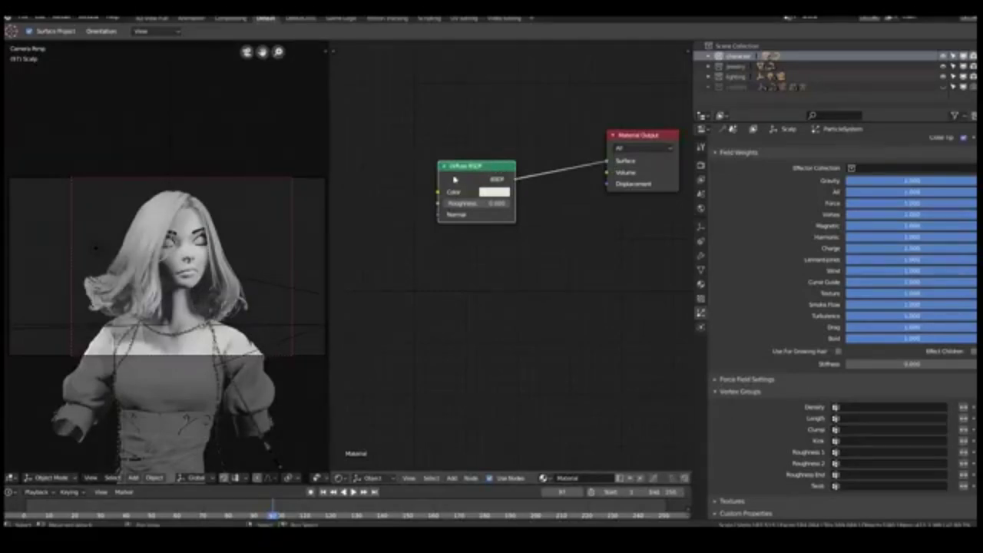
Step: Add a Mix color node and connect its Color output to the Diffuse BSDF's Color input
{"action": "middle_click_drag", "start_coordinate": [430, 193], "coordinate": [524, 221]}
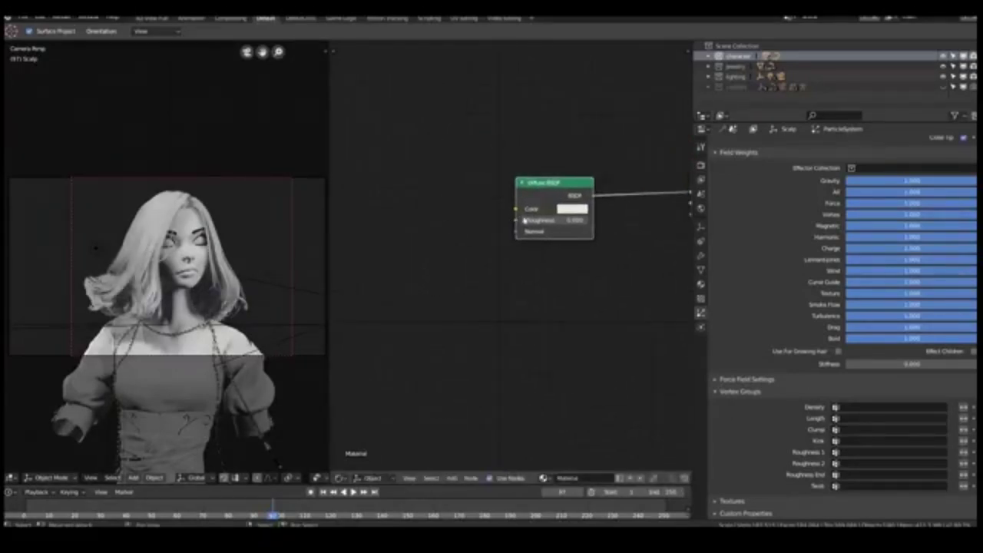
{"action": "scroll", "coordinate": [470, 195], "scroll_direction": "left", "scroll_amount": 3}
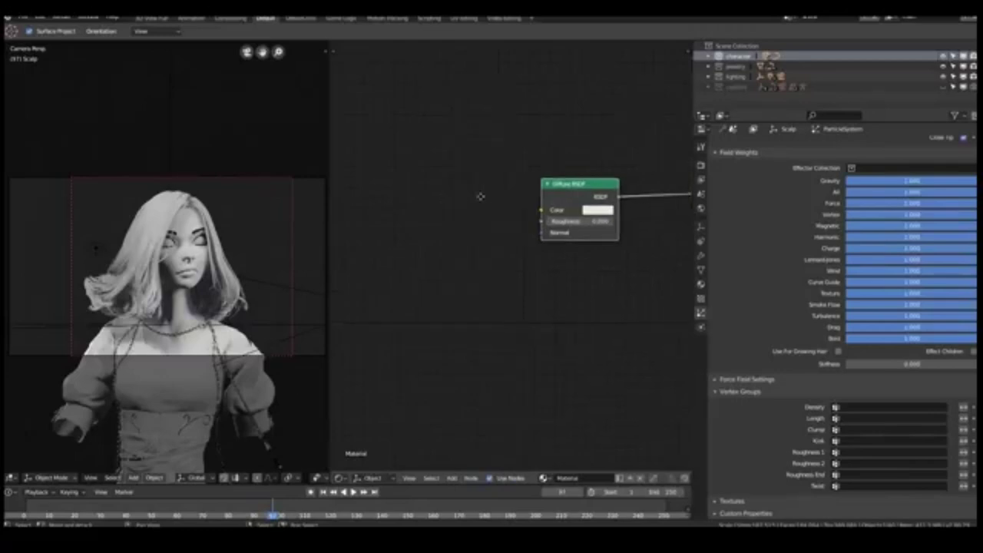
{"action": "key", "text": "shift+a"}
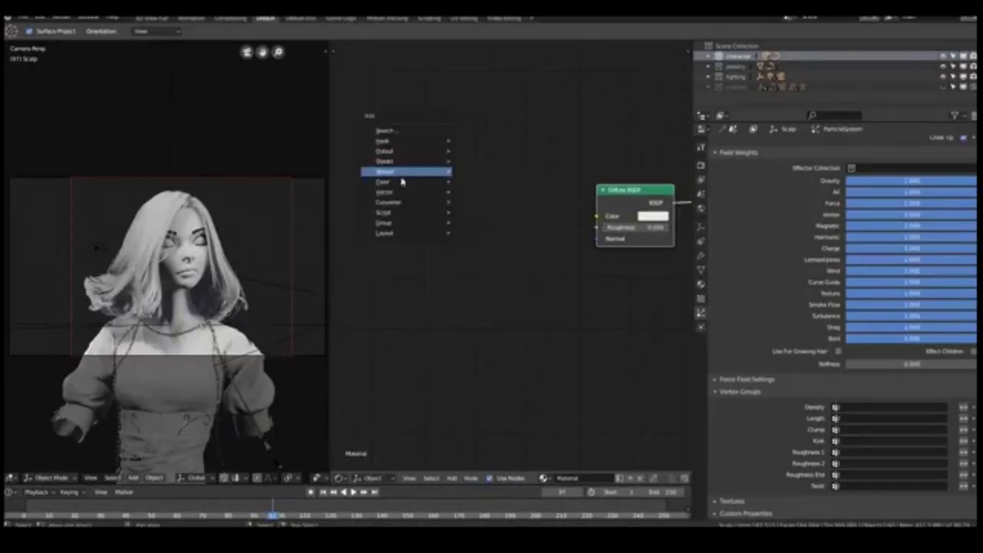
{"action": "mouse_move", "coordinate": [402, 181]}
{"action": "left_click", "coordinate": [484, 237]}
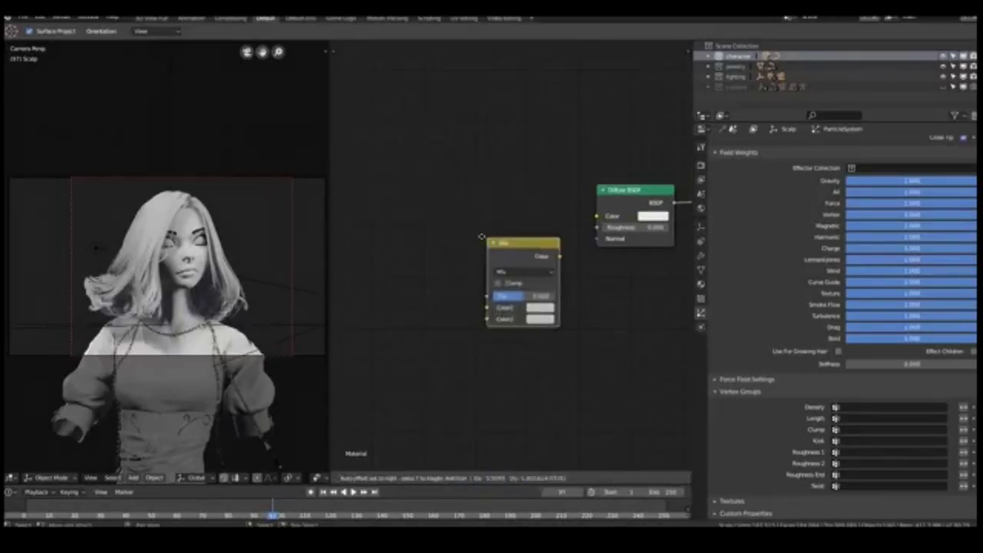
{"action": "left_click", "coordinate": [458, 224]}
{"action": "left_click_drag", "start_coordinate": [486, 220], "coordinate": [597, 217]}
{"action": "middle_click_drag", "start_coordinate": [397, 268], "coordinate": [453, 265]}
{"action": "left_click", "coordinate": [510, 273]}
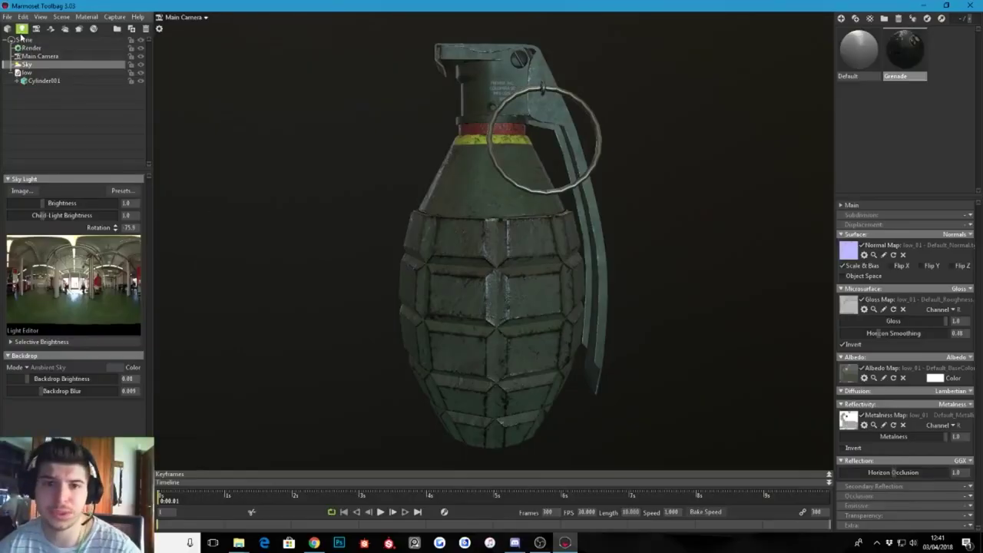
Step: Add a spot light and a new camera to the grenade scene in Marmoset Toolbag
{"action": "left_click", "coordinate": [22, 29]}
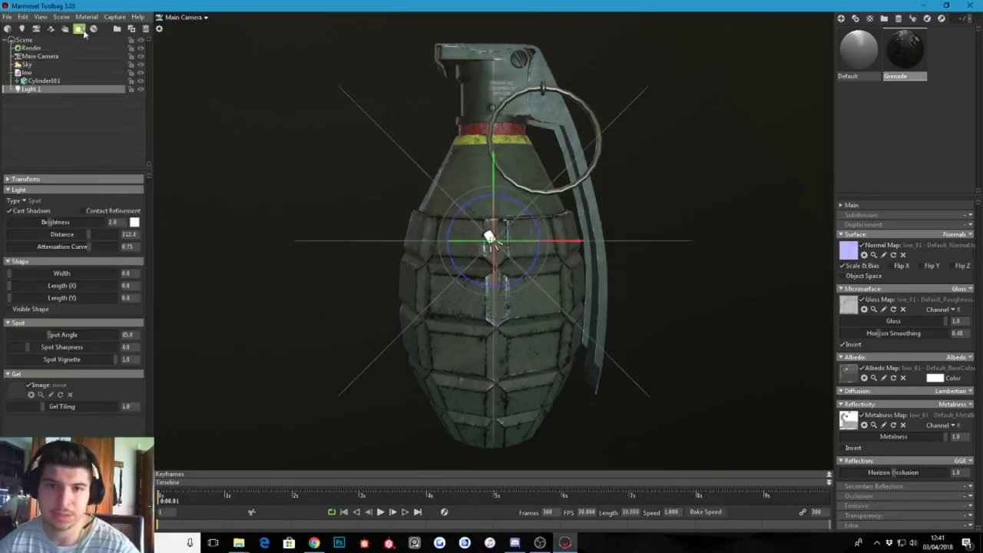
{"action": "left_click", "coordinate": [37, 30]}
{"action": "scroll", "coordinate": [417, 236], "scroll_direction": "down", "scroll_amount": 8}
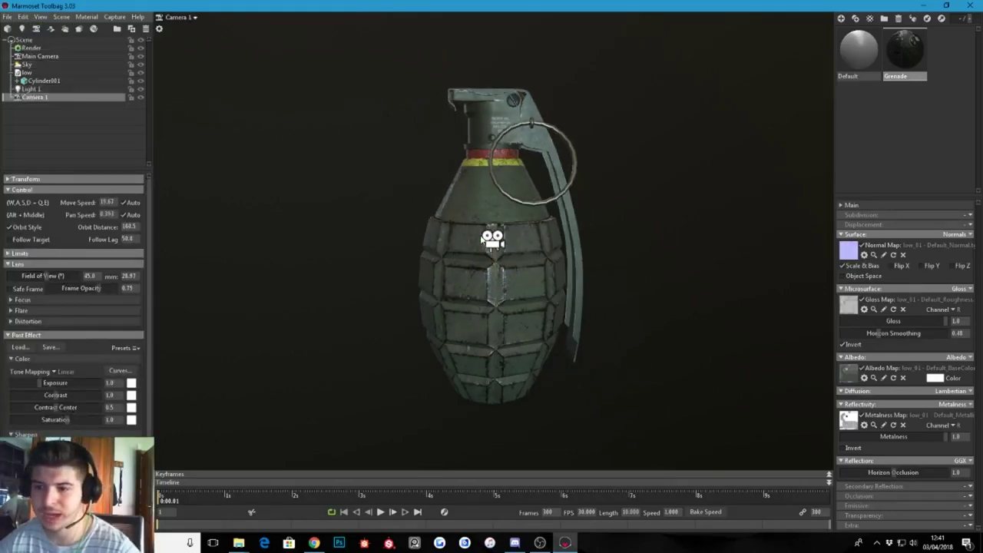
{"action": "left_click_drag", "start_coordinate": [497, 235], "coordinate": [512, 215]}
Step: Set the Sky light's brightness to 1.782 and lower the backdrop brightness slightly
{"action": "left_click_drag", "start_coordinate": [50, 203], "coordinate": [49, 203]}
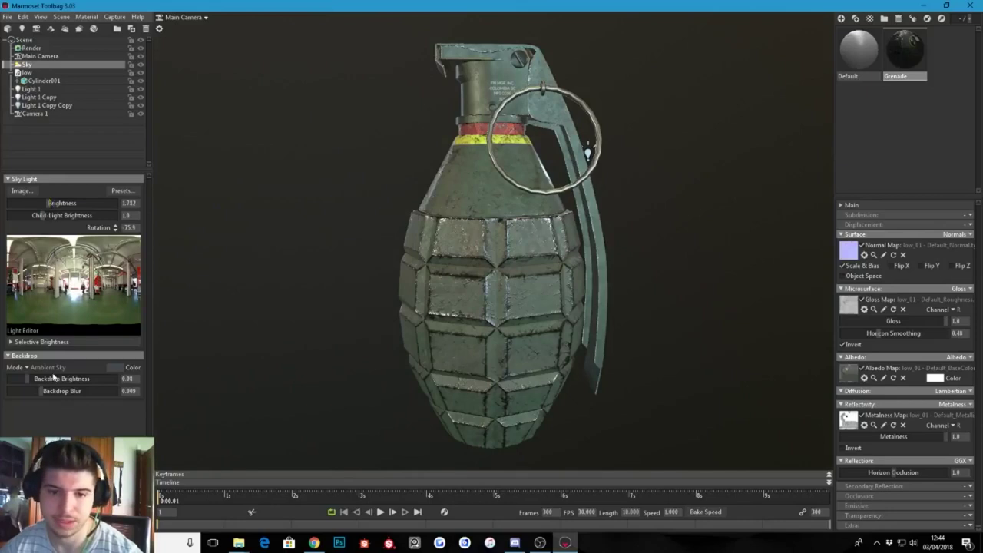
{"action": "left_click_drag", "start_coordinate": [27, 380], "coordinate": [25, 379]}
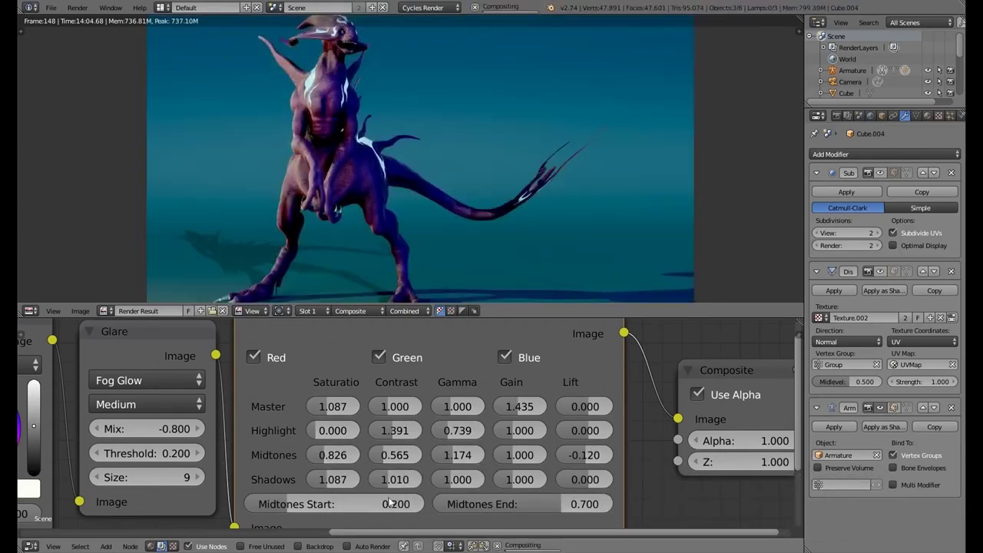
Step: Open the "Modeling Realistic Characters with Blender - Course Teaser" video from the YouTube results in a new tab and play it
{"action": "scroll", "coordinate": [451, 204], "scroll_direction": "down", "scroll_amount": 1}
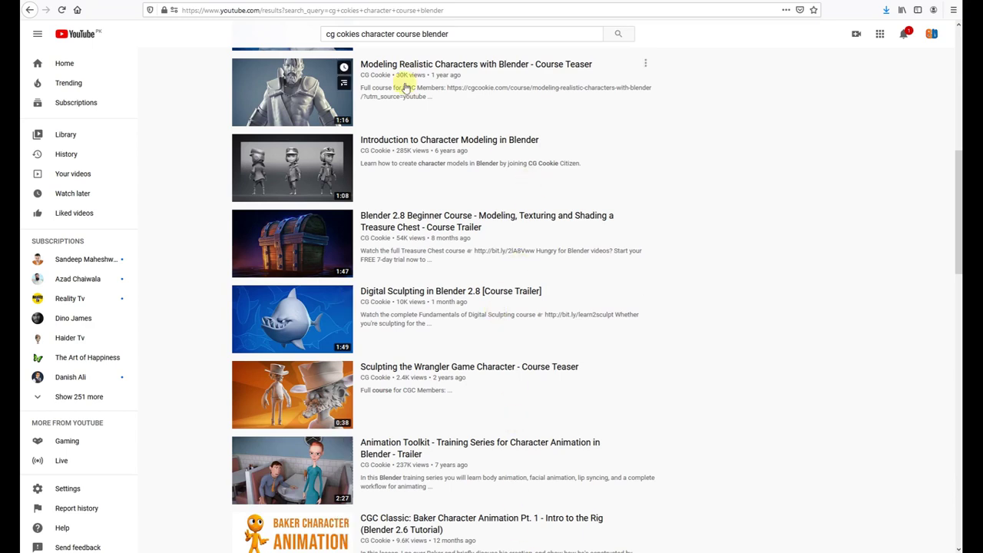
{"action": "right_click", "coordinate": [278, 71]}
{"action": "left_click", "coordinate": [286, 80]}
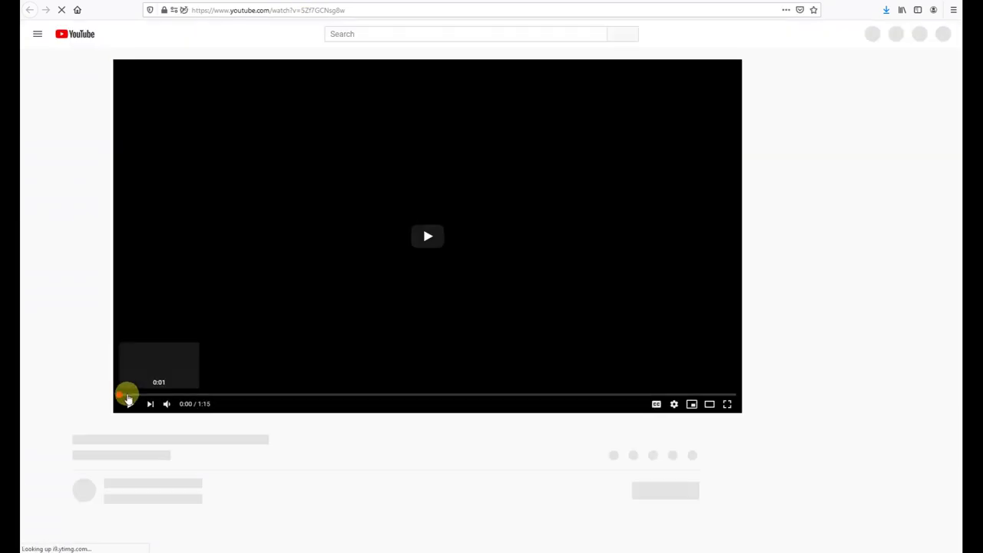
{"action": "left_click", "coordinate": [129, 404]}
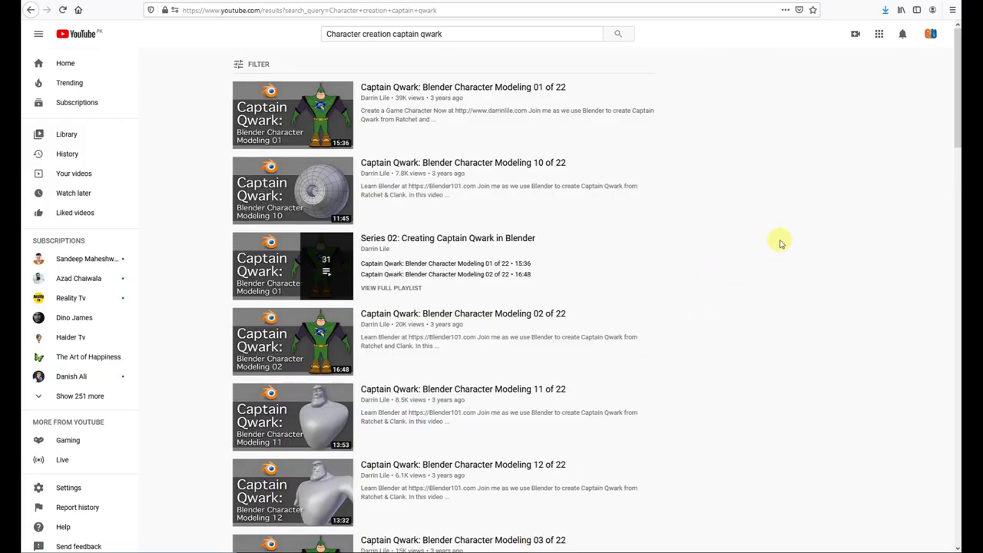
Step: Browse the Captain Qwark search results and look through the full playlist "Series 02: Creating Captain Qwark in Blender"
{"action": "scroll", "coordinate": [343, 217], "scroll_direction": "down", "scroll_amount": 5}
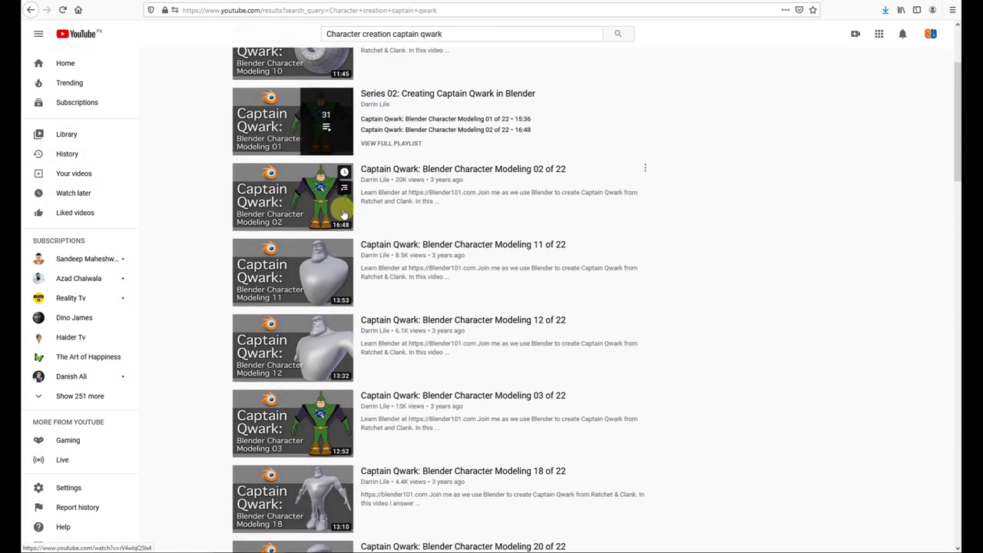
{"action": "scroll", "coordinate": [343, 217], "scroll_direction": "up", "scroll_amount": 5}
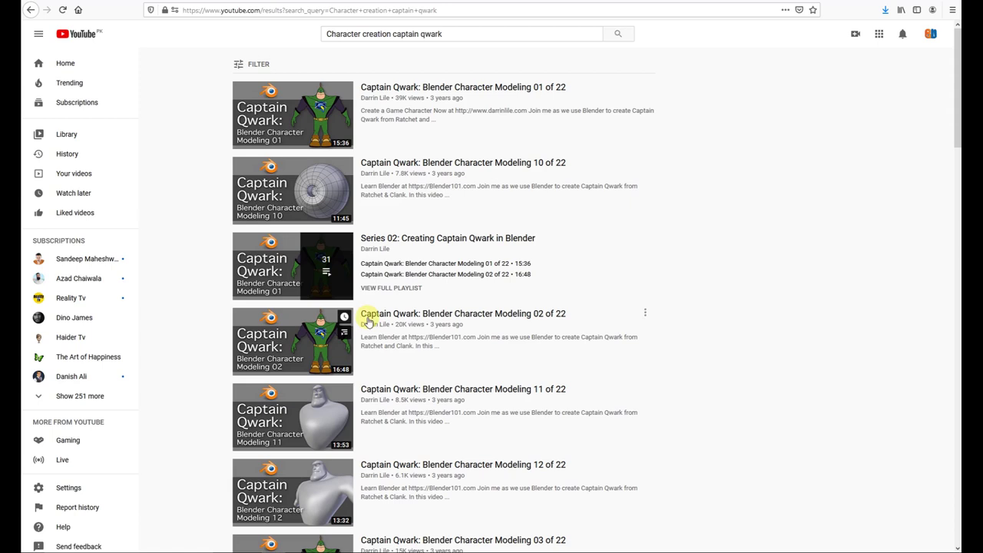
{"action": "left_click", "coordinate": [395, 289]}
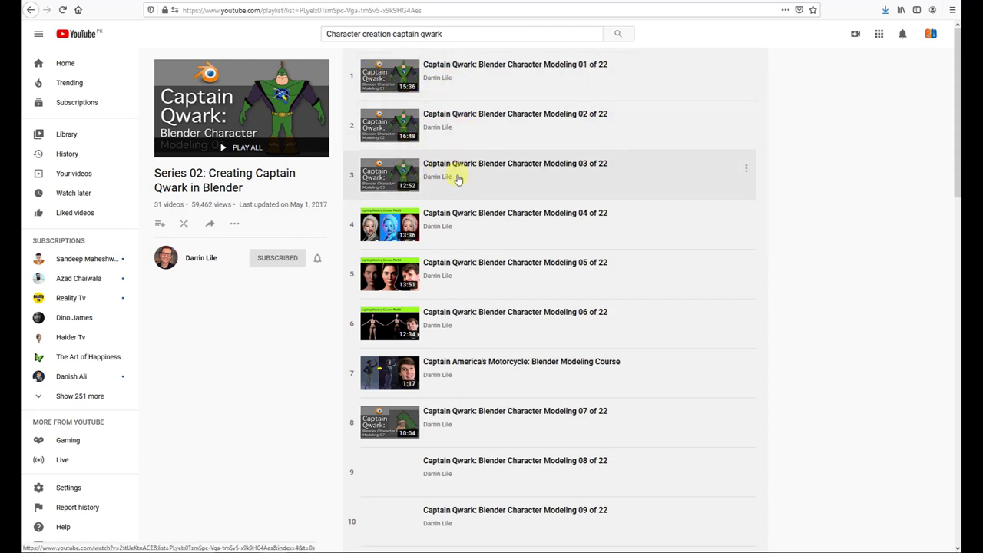
{"action": "scroll", "coordinate": [445, 277], "scroll_direction": "down", "scroll_amount": 3}
{"action": "scroll", "coordinate": [440, 271], "scroll_direction": "down", "scroll_amount": 2}
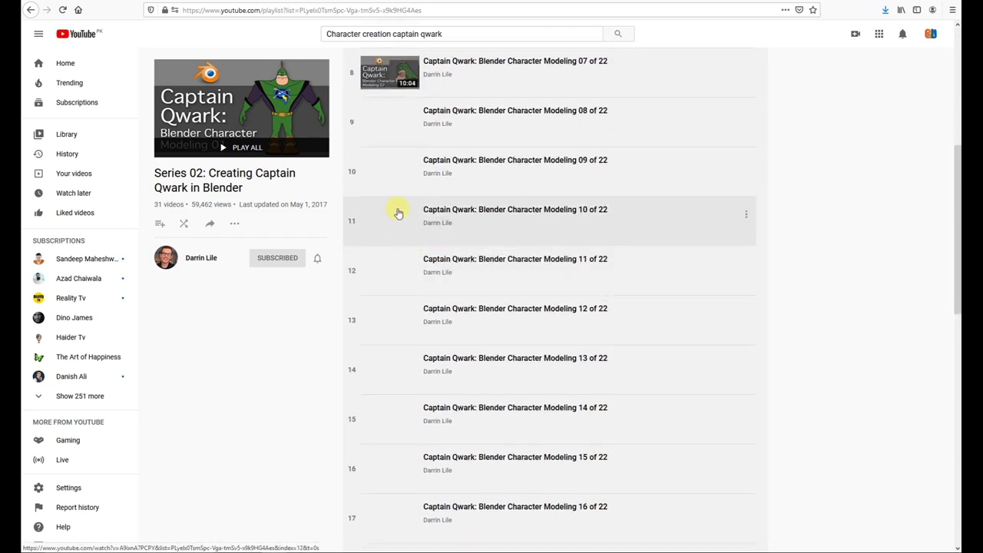
{"action": "scroll", "coordinate": [437, 255], "scroll_direction": "up", "scroll_amount": 5}
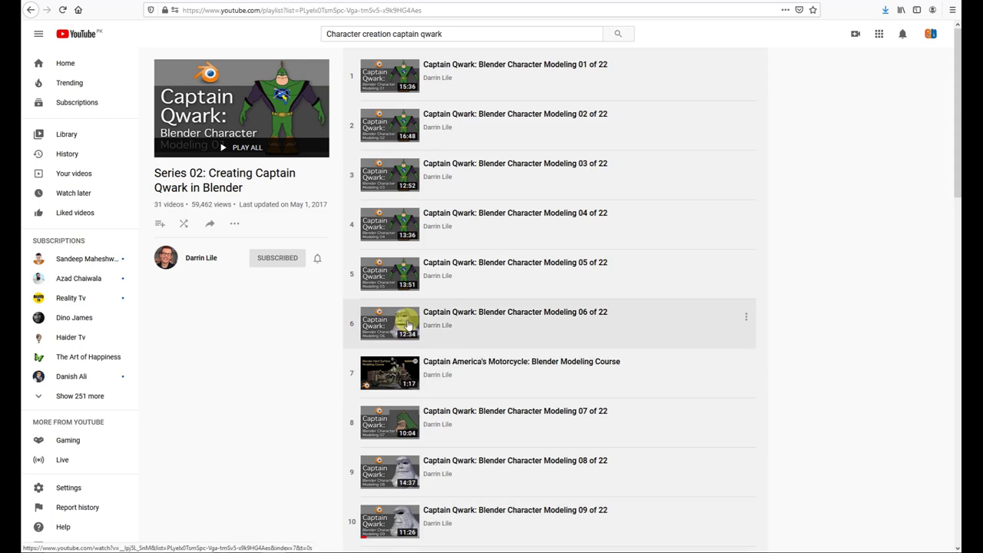
Step: Return to the Captain Qwark search results, look over them, and reopen the full series playlist to review its videos
{"action": "key", "text": "alt+Tab"}
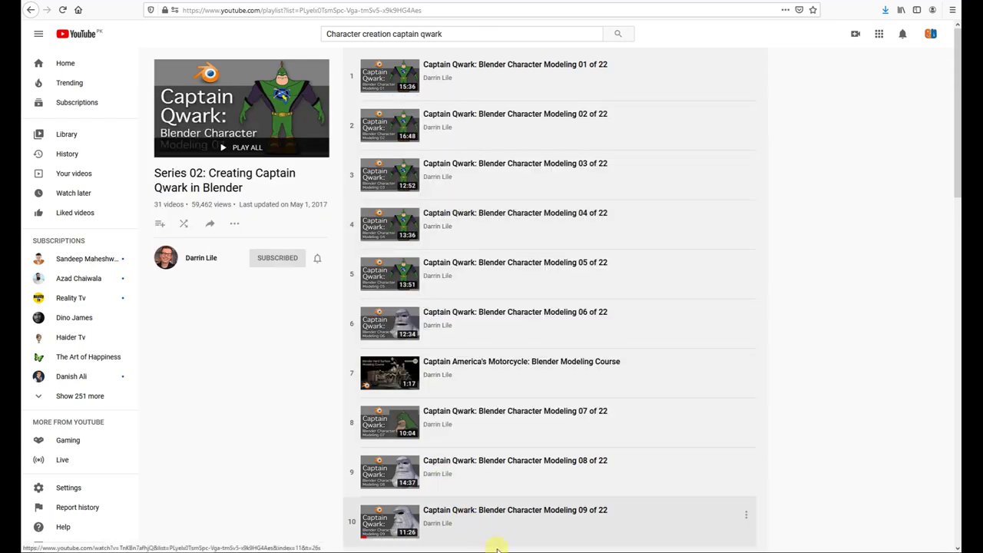
{"action": "key", "text": "alt+Left"}
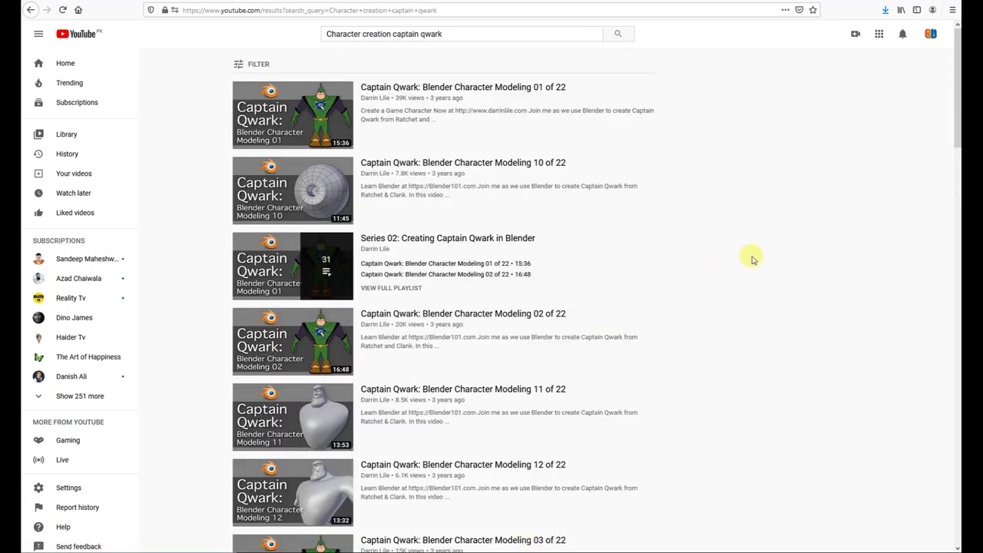
{"action": "scroll", "coordinate": [346, 219], "scroll_direction": "down", "scroll_amount": 5}
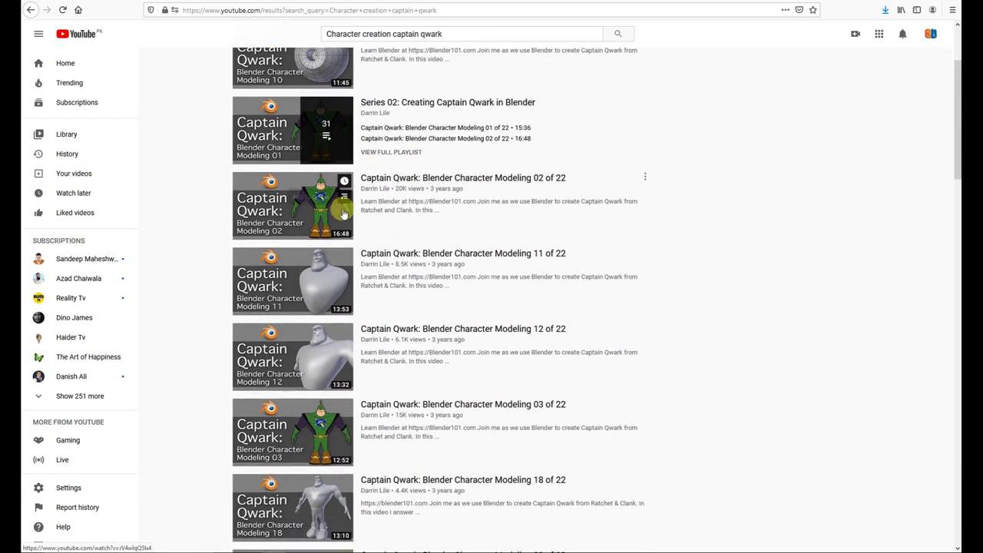
{"action": "scroll", "coordinate": [344, 218], "scroll_direction": "up", "scroll_amount": 5}
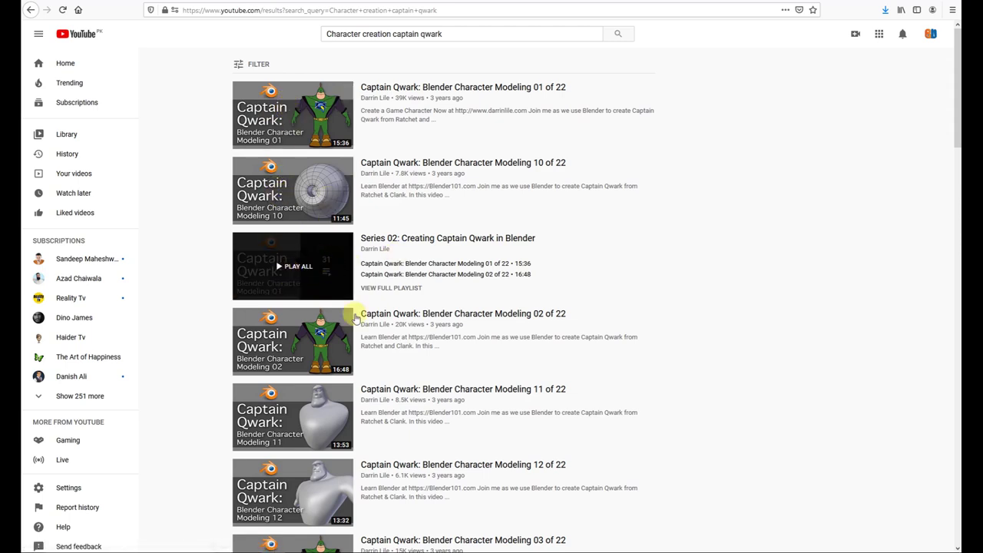
{"action": "left_click", "coordinate": [394, 289]}
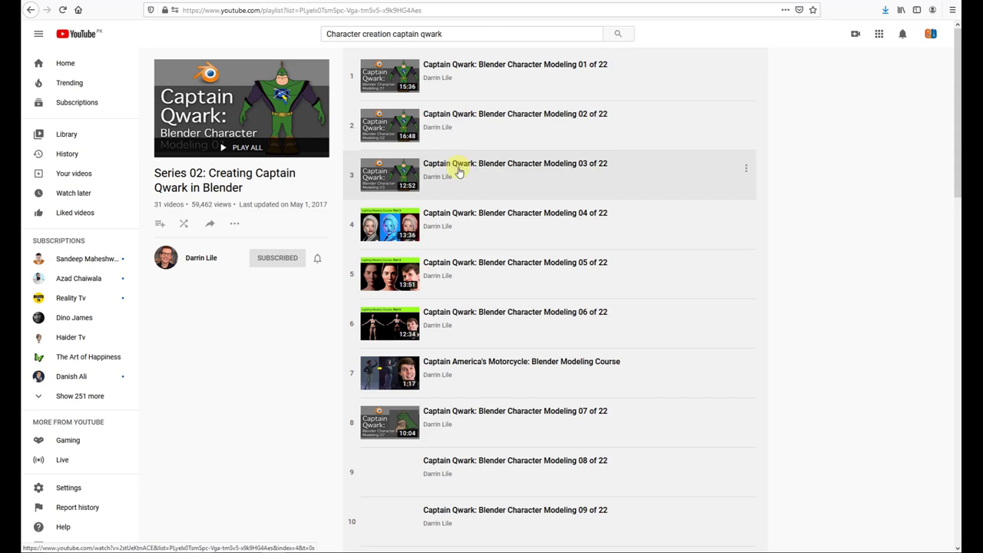
{"action": "scroll", "coordinate": [444, 272], "scroll_direction": "down", "scroll_amount": 3}
{"action": "scroll", "coordinate": [428, 264], "scroll_direction": "down", "scroll_amount": 3}
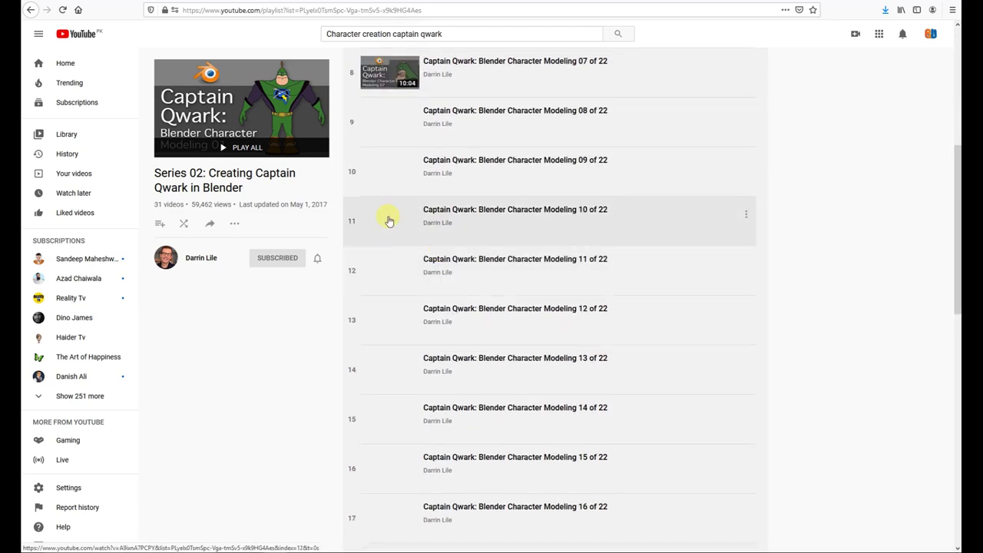
{"action": "scroll", "coordinate": [437, 255], "scroll_direction": "up", "scroll_amount": 6}
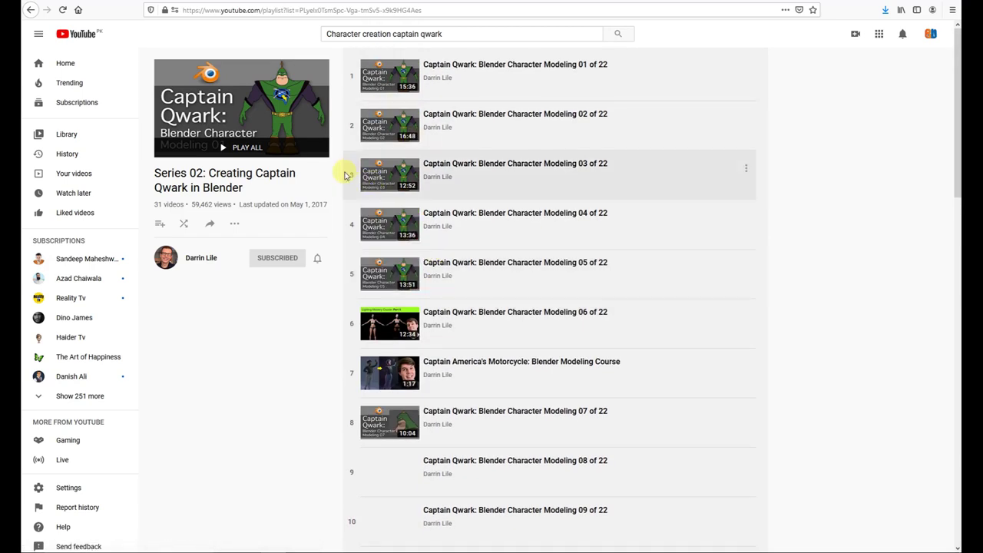